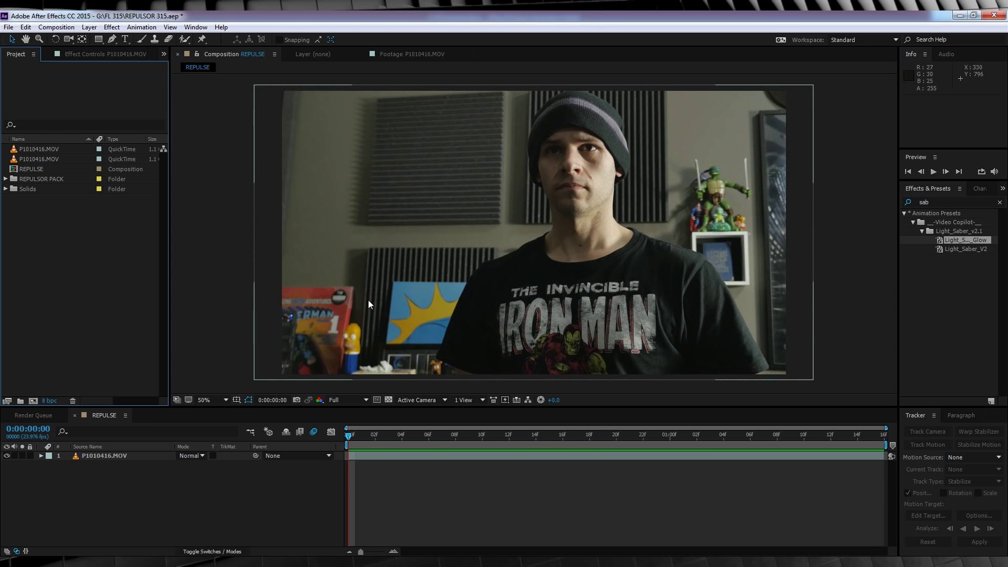
pyautogui.press('space')
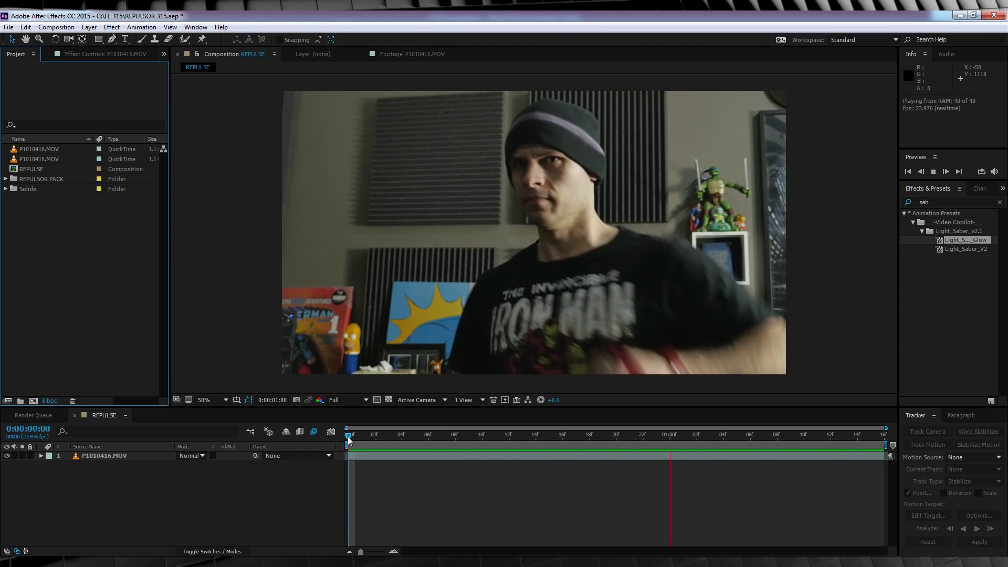
pyautogui.click(362, 437)
pyautogui.moveTo(378, 440); pyautogui.dragTo(501, 440)
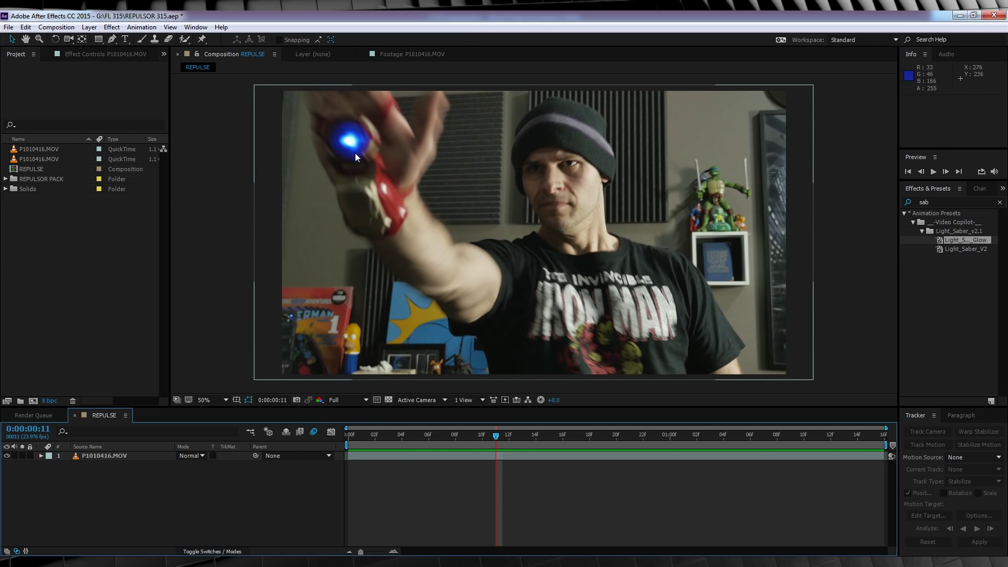
pyautogui.moveTo(496, 437); pyautogui.dragTo(734, 436)
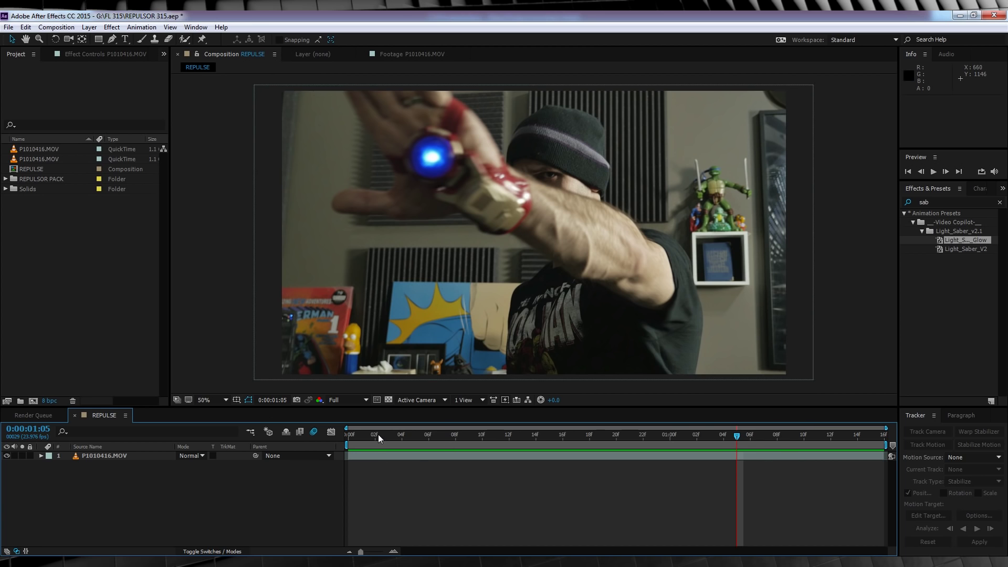
pyautogui.moveTo(379, 437); pyautogui.dragTo(344, 438)
# Add a new adjustment layer above the footage and apply CC Light Rays to it
pyautogui.click(88, 27)
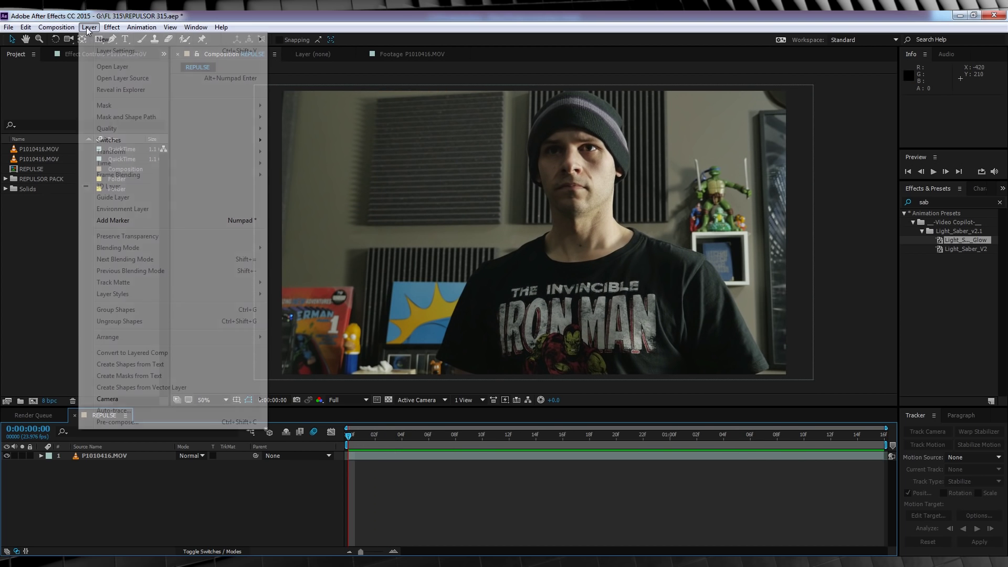
pyautogui.moveTo(171, 42)
pyautogui.click(301, 109)
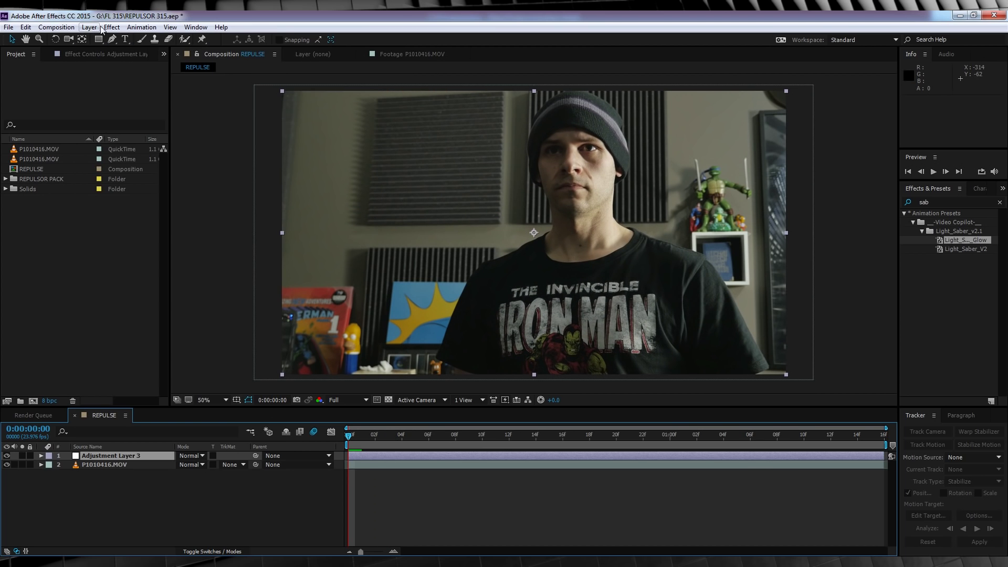
pyautogui.click(107, 27)
pyautogui.moveTo(175, 164)
pyautogui.click(323, 247)
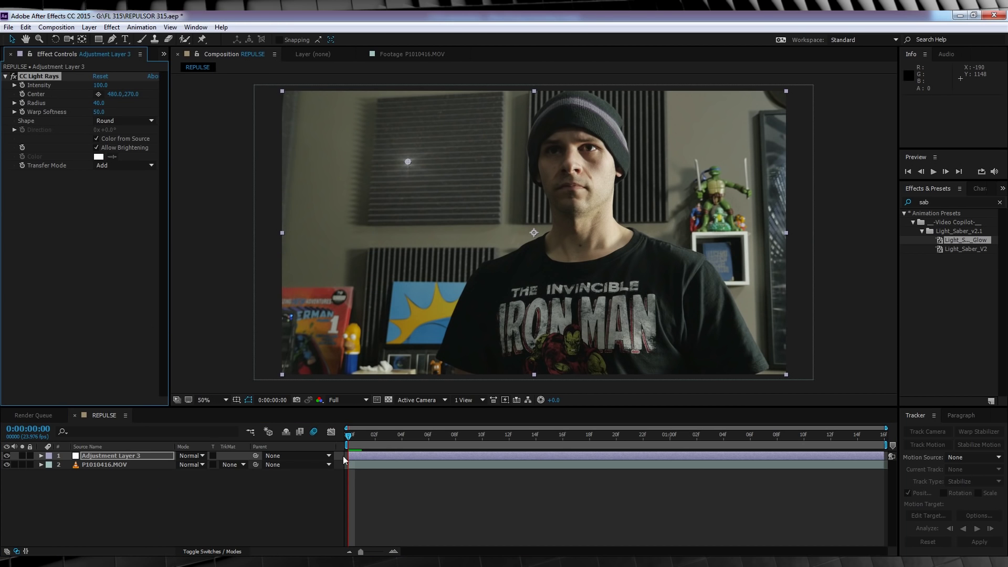
# Centre the light rays on the glowing gauntlet and trim the layer to start at frame 9
pyautogui.moveTo(390, 440); pyautogui.dragTo(469, 439)
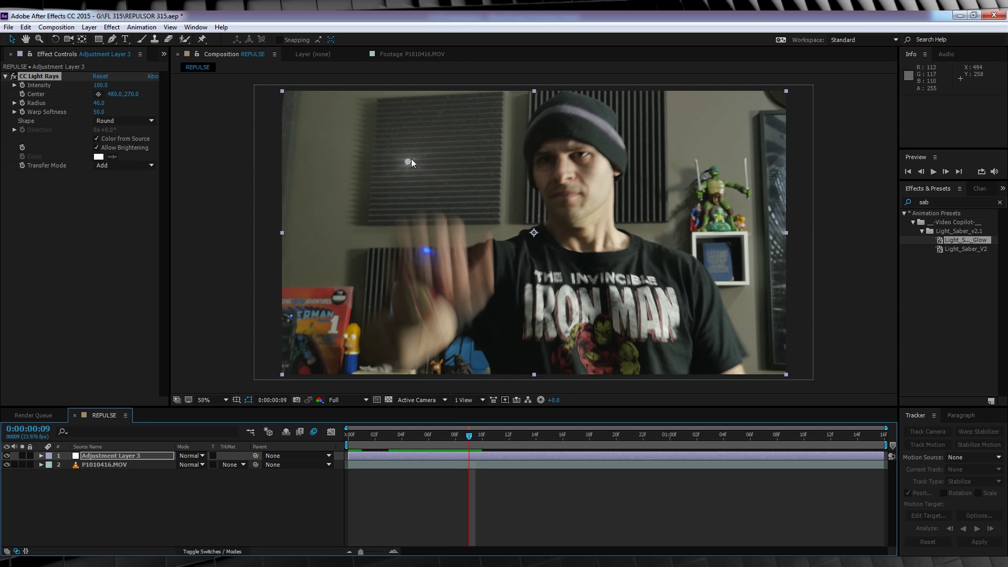
pyautogui.moveTo(408, 161); pyautogui.dragTo(428, 251)
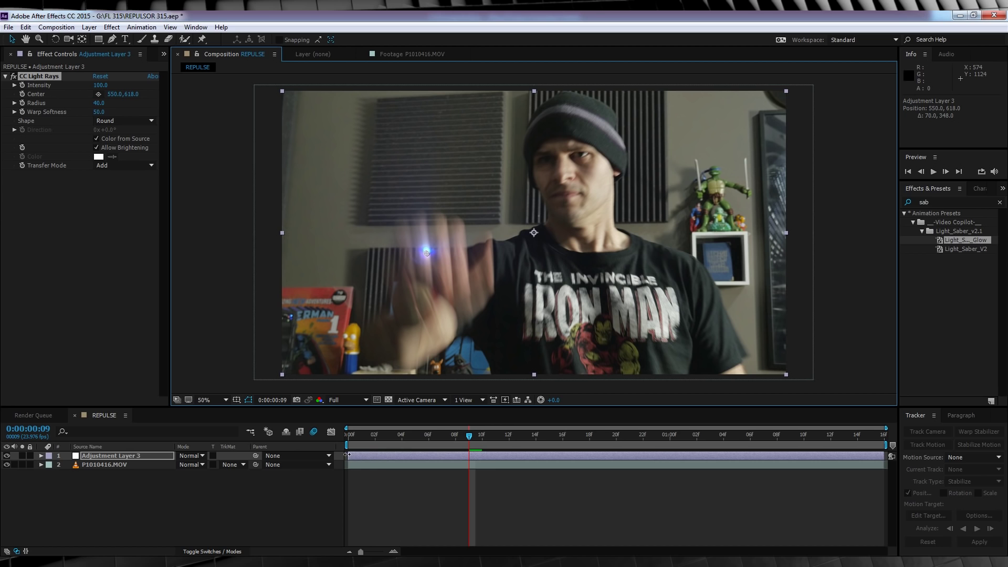
pyautogui.moveTo(347, 454); pyautogui.dragTo(410, 455)
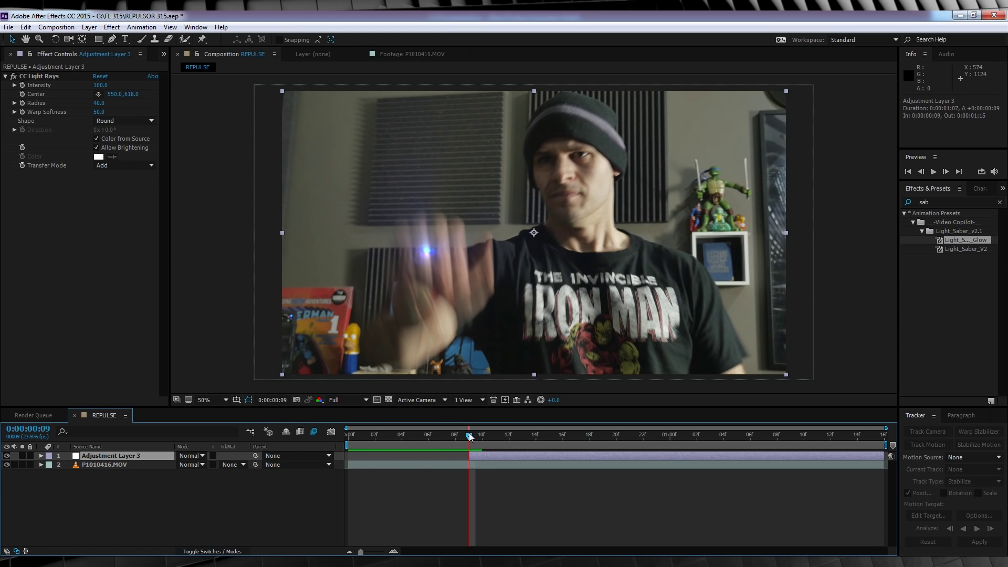
# Keyframe the light-rays Center from frame 9 onward so it follows the gauntlet
pyautogui.moveTo(483, 437); pyautogui.dragTo(472, 437)
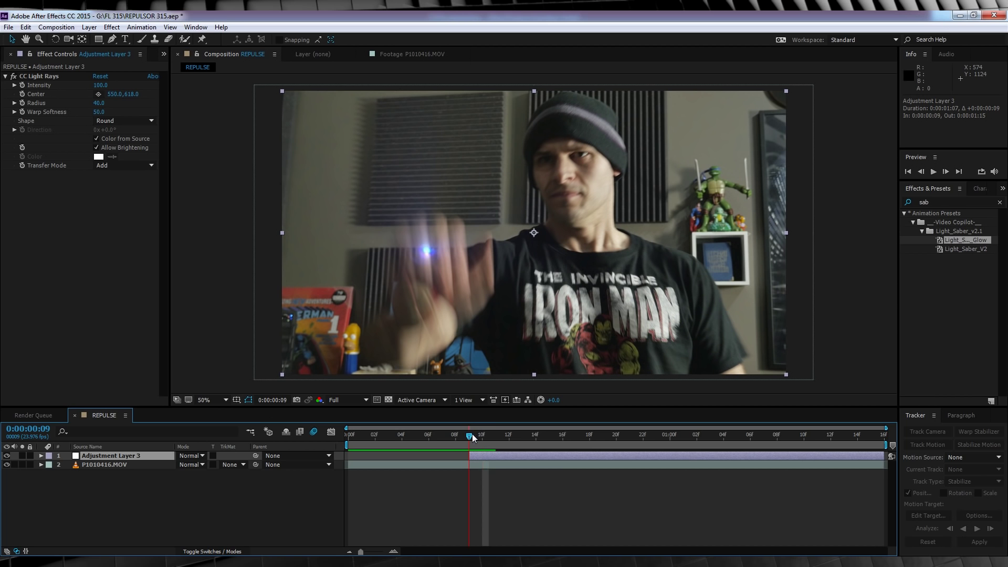
pyautogui.click(22, 94)
pyautogui.press('pagedown')
pyautogui.press('pagedown')
pyautogui.press('pagedown')
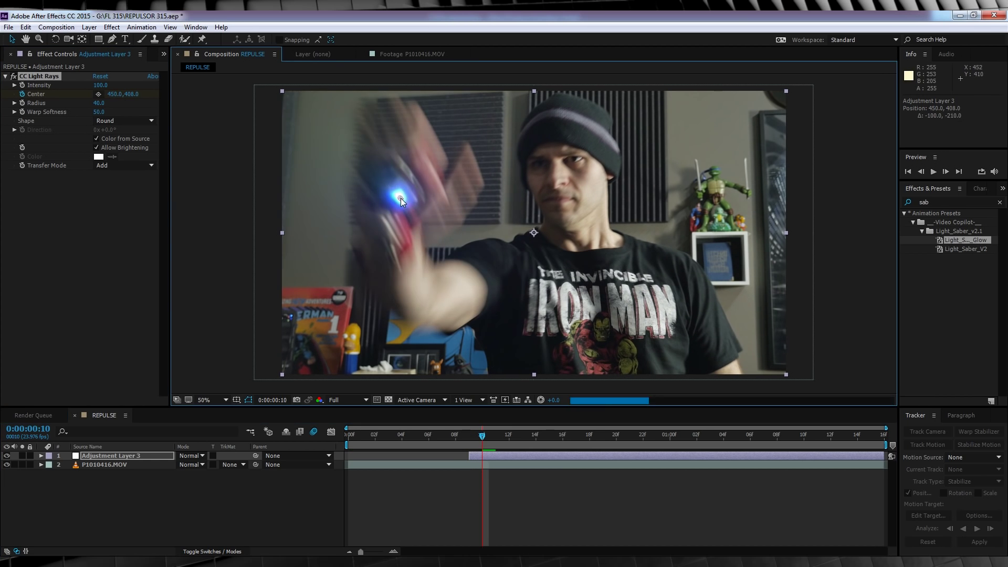
pyautogui.moveTo(401, 197); pyautogui.dragTo(417, 302)
pyautogui.press('pagedown')
pyautogui.press('pagedown')
pyautogui.press('pagedown')
pyautogui.press('pagedown')
pyautogui.press('pagedown')
pyautogui.press('pagedown')
# Split the light-rays layer at frame 18, start the later piece at 0:00:01:01, and centre its glow on the gauntlet
pyautogui.hotkey('ctrl', 'shift', 'd')
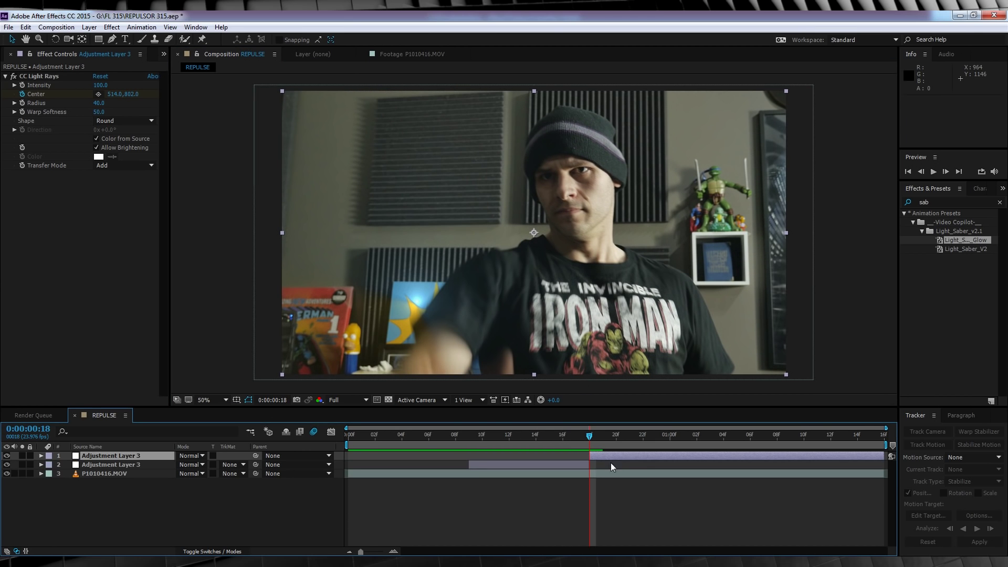
pyautogui.moveTo(591, 453); pyautogui.dragTo(684, 436)
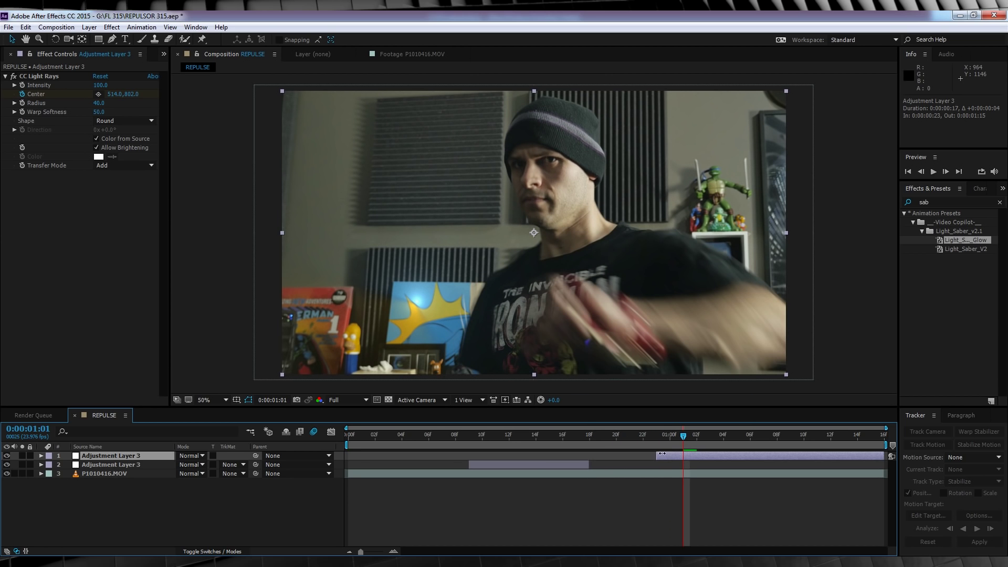
pyautogui.click(24, 96)
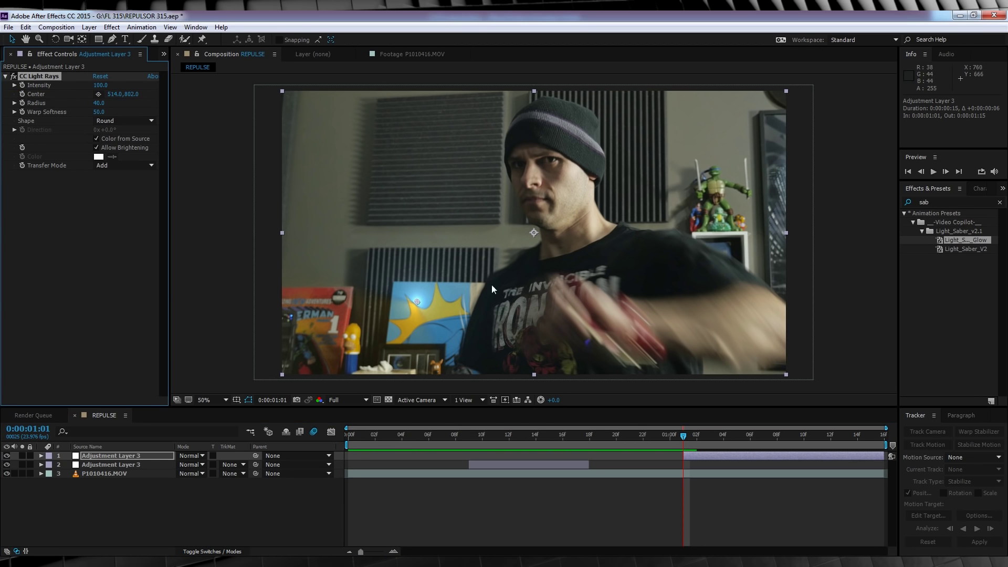
pyautogui.moveTo(417, 301); pyautogui.dragTo(505, 263)
pyautogui.press('pagedown')
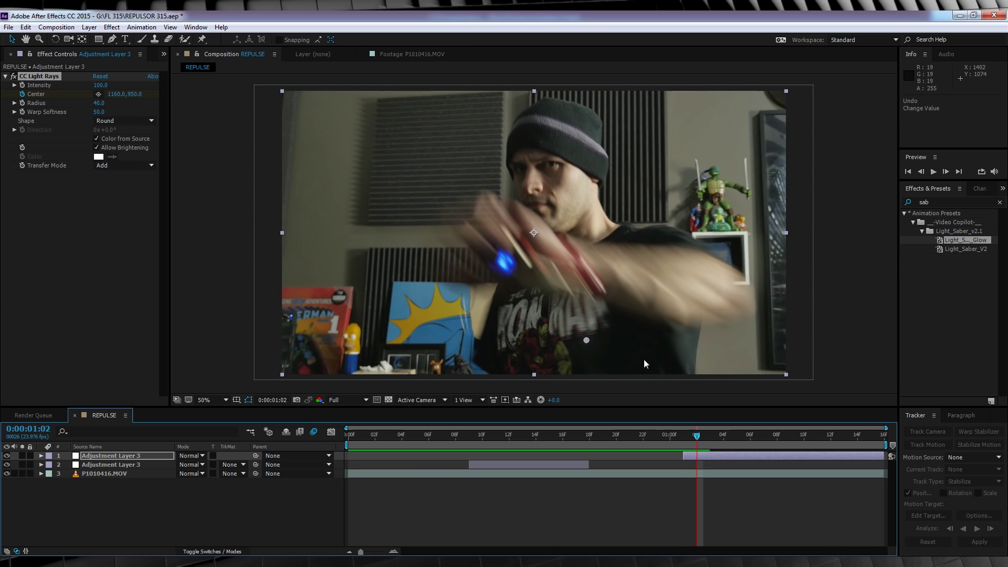
pyautogui.moveTo(700, 438); pyautogui.dragTo(804, 440)
pyautogui.press('space')
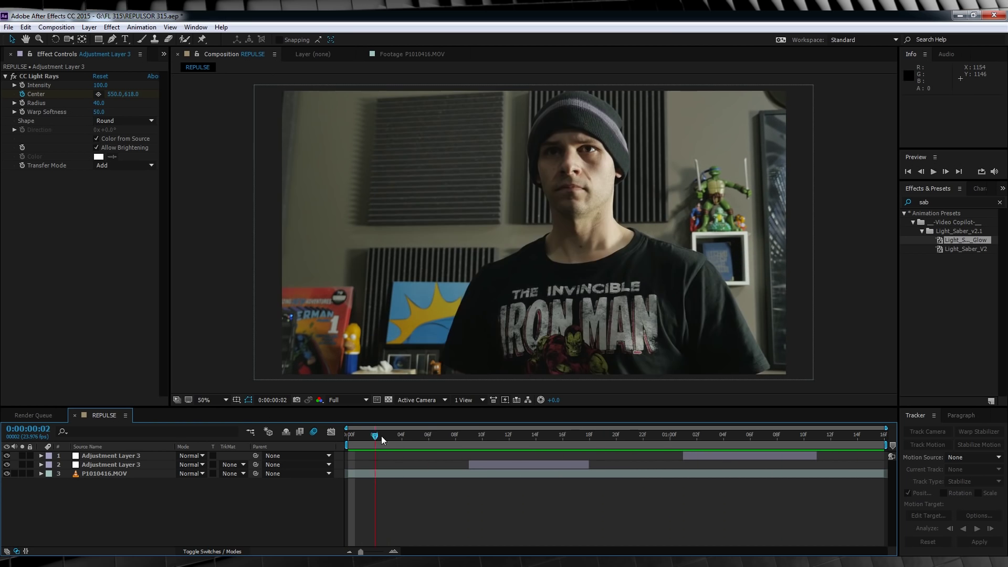
# Go to the first blast around frames 9–13 and show the first light-rays layer's settings
pyautogui.click(439, 438)
pyautogui.moveTo(439, 439); pyautogui.dragTo(469, 439)
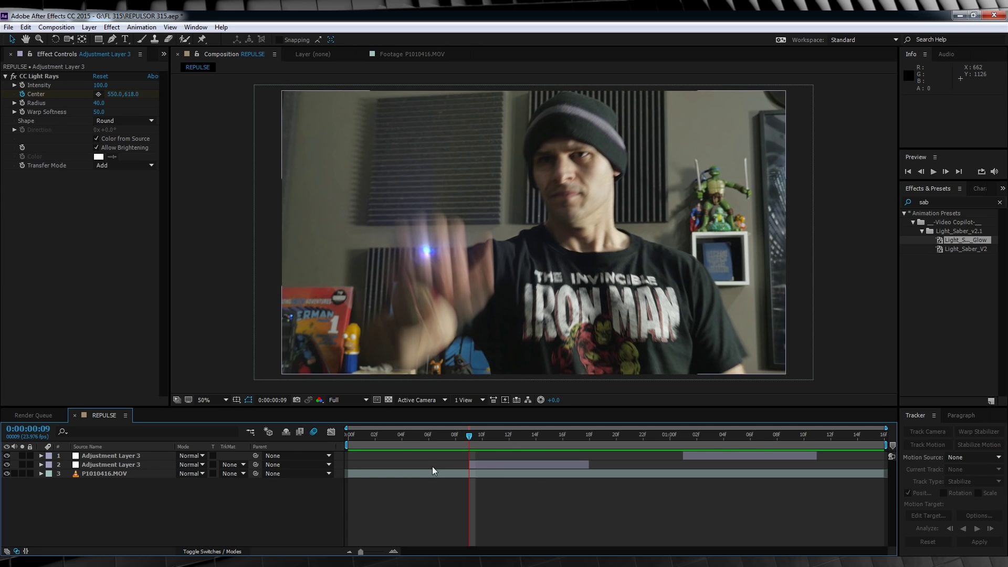
pyautogui.click(134, 466)
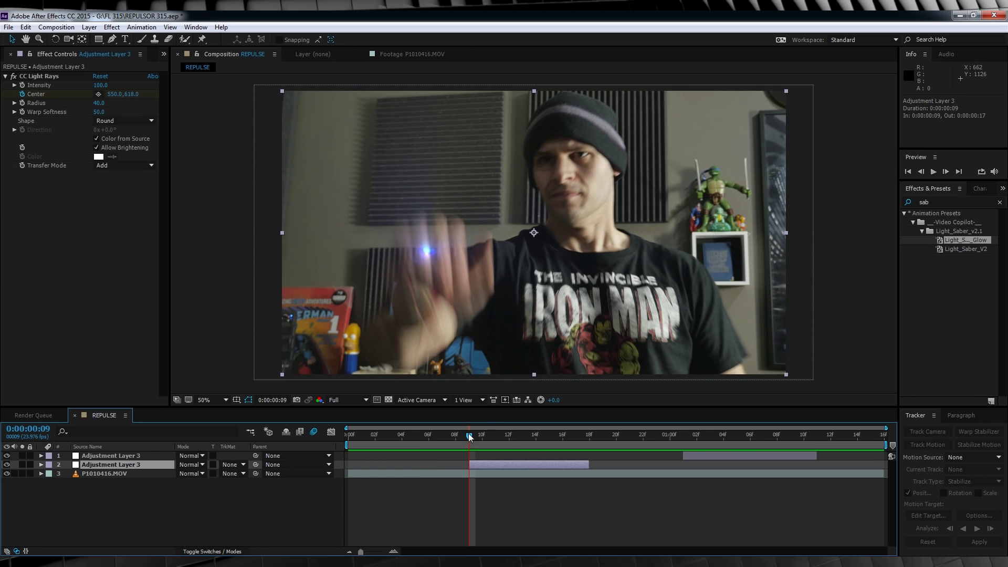
pyautogui.moveTo(469, 437); pyautogui.dragTo(497, 438)
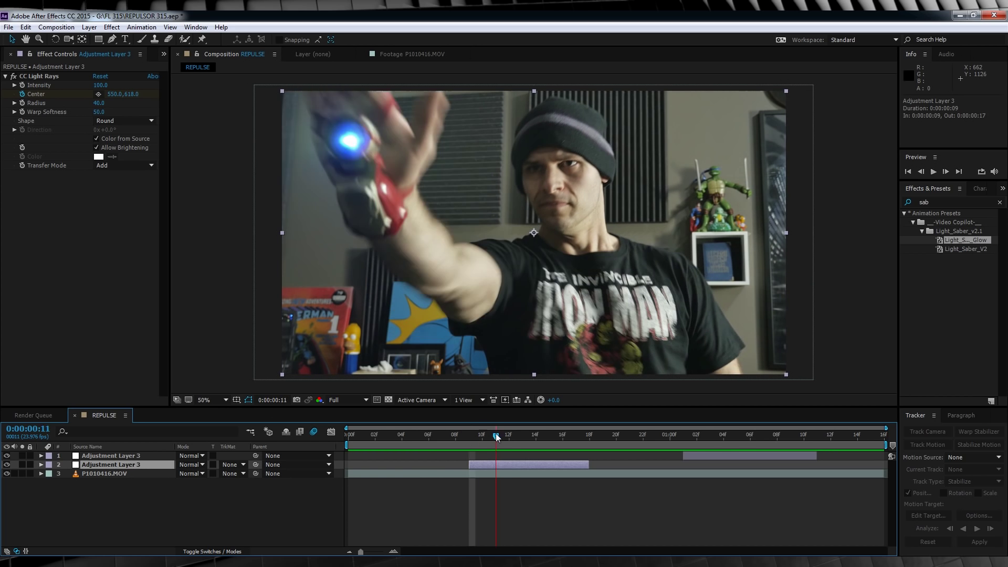
pyautogui.click(32, 93)
pyautogui.moveTo(503, 439); pyautogui.dragTo(523, 440)
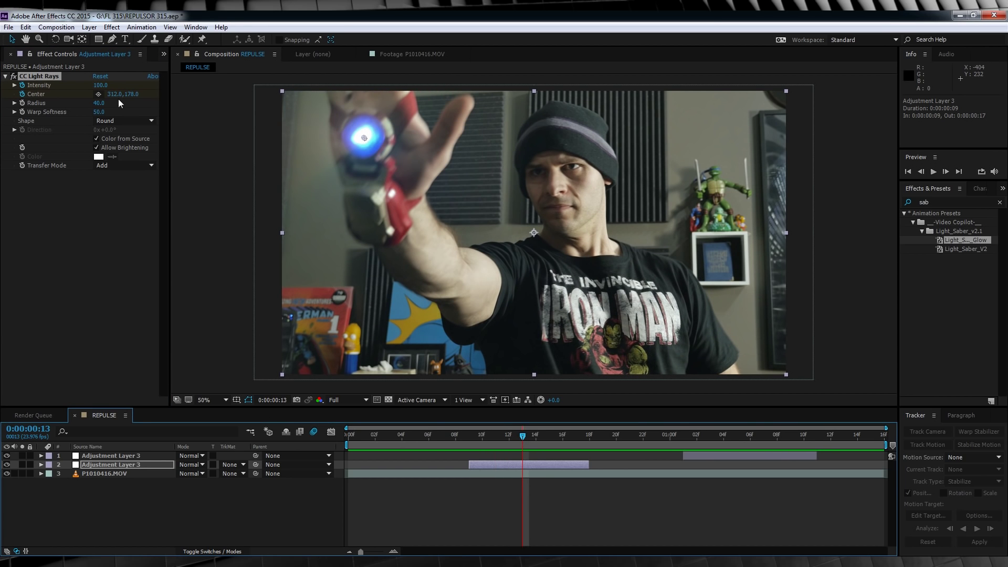
# Try a CC Light Rays Intensity of 378, then set it back to 100
pyautogui.click(101, 85)
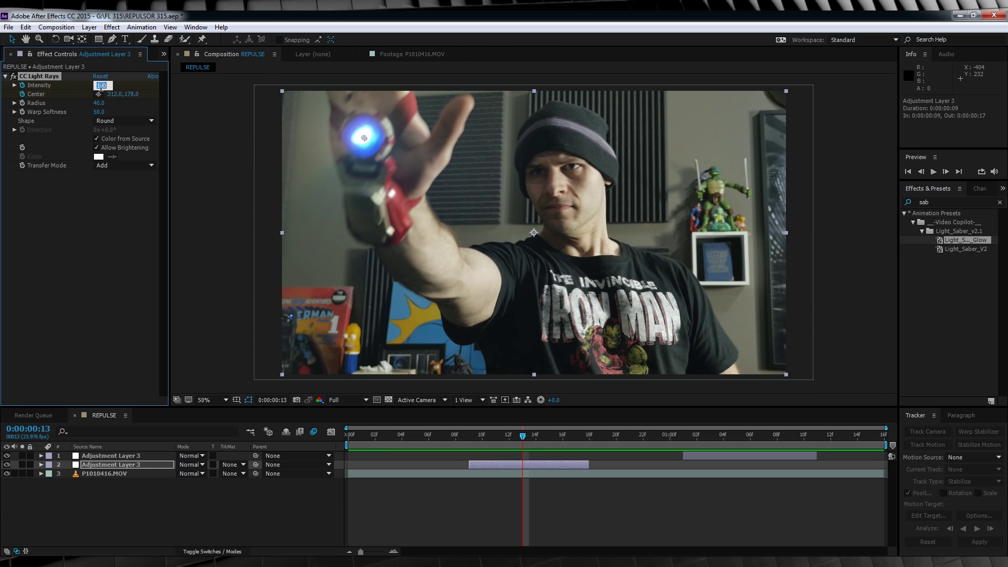
pyautogui.write('378')
pyautogui.press('Return')
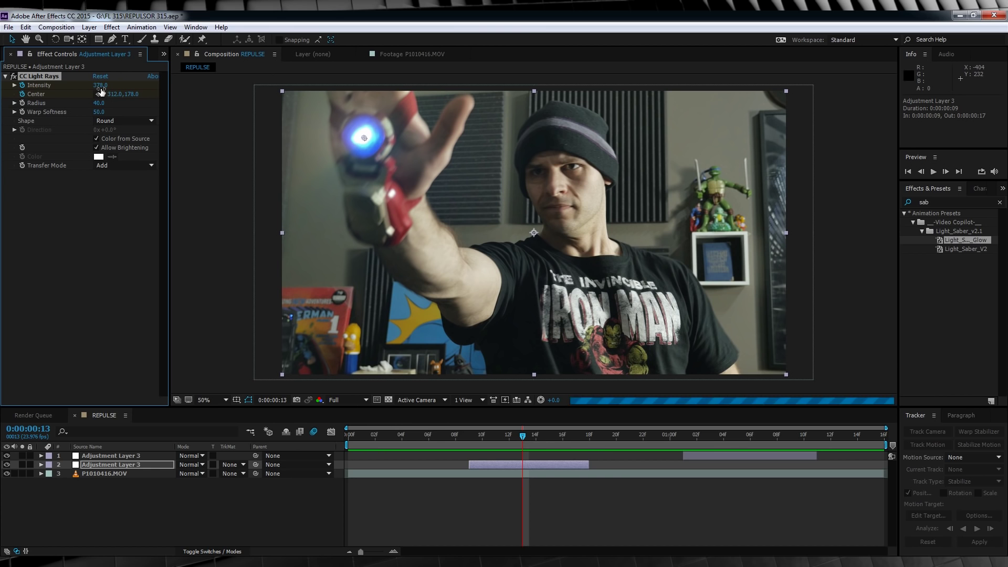
pyautogui.moveTo(527, 440); pyautogui.dragTo(576, 439)
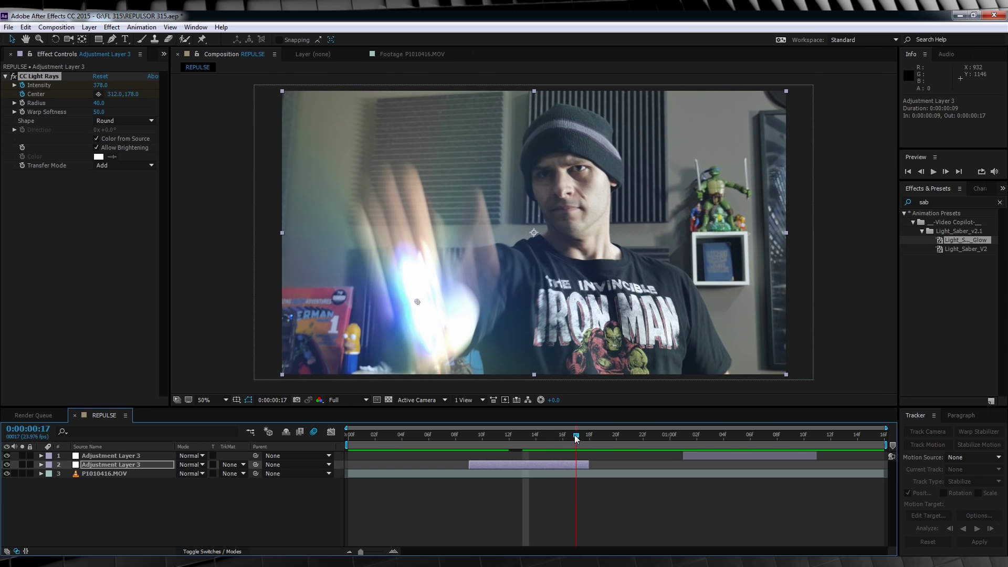
pyautogui.click(100, 85)
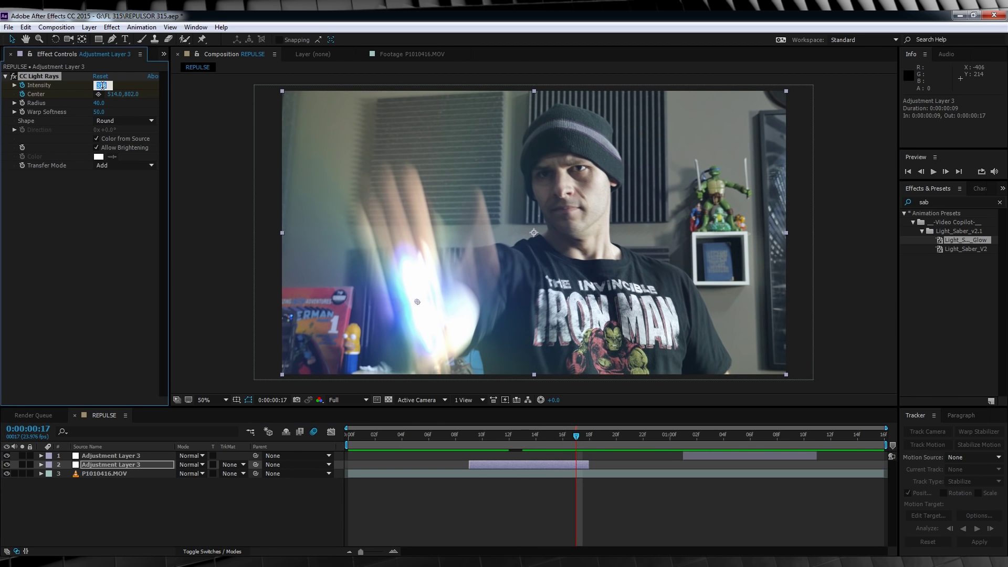
pyautogui.press('Return')
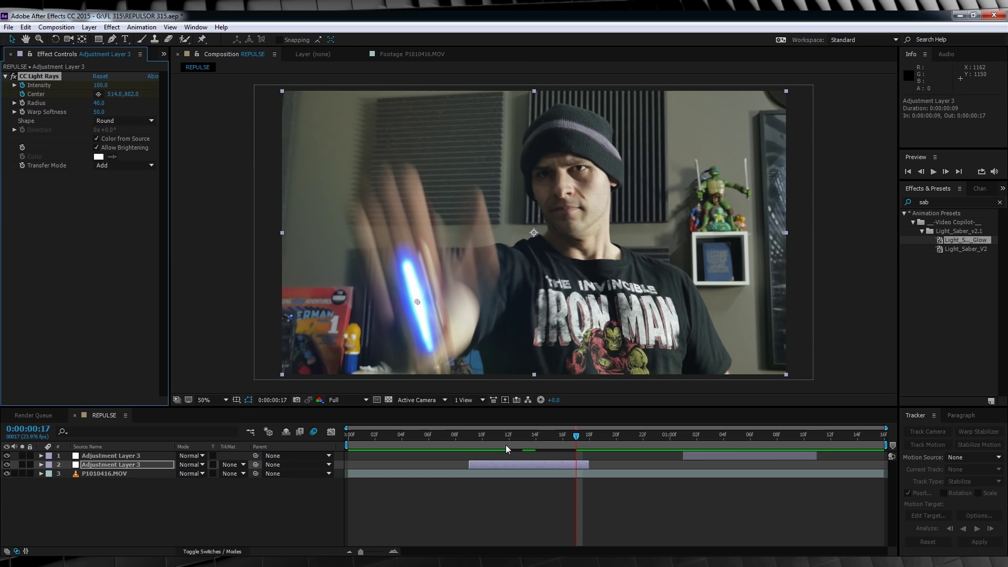
# Select the second light-rays layer at 0:00:01:01 and preview the whole composition
pyautogui.moveTo(470, 439); pyautogui.dragTo(711, 439)
pyautogui.click(706, 456)
pyautogui.press('pagedown')
pyautogui.press('pagedown')
pyautogui.press('pagedown')
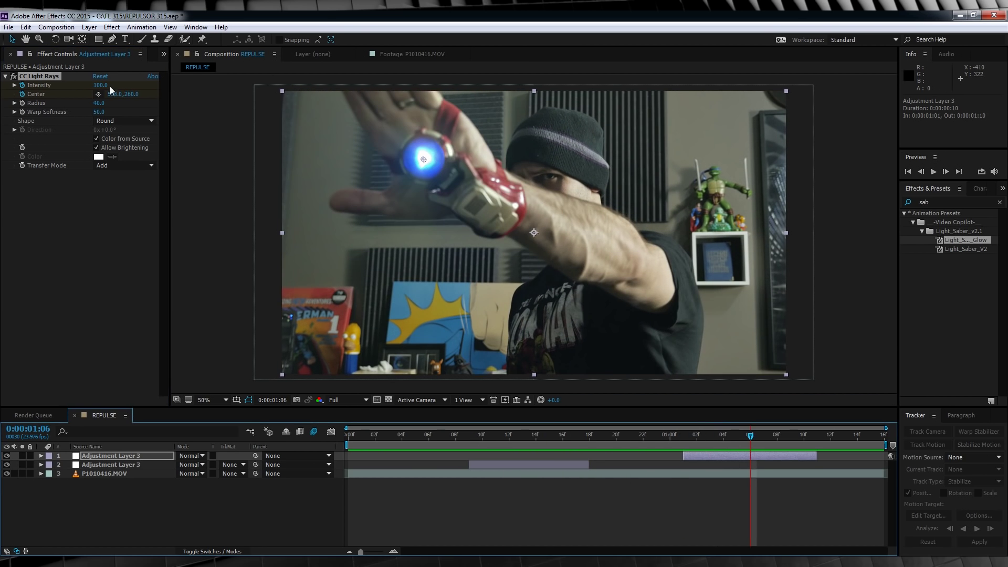
pyautogui.press('space')
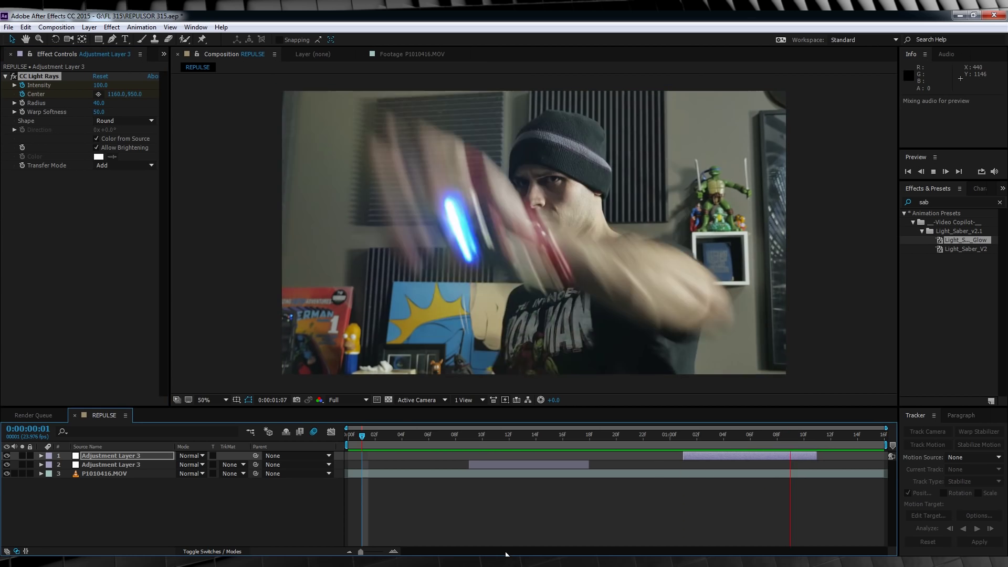
pyautogui.press('space')
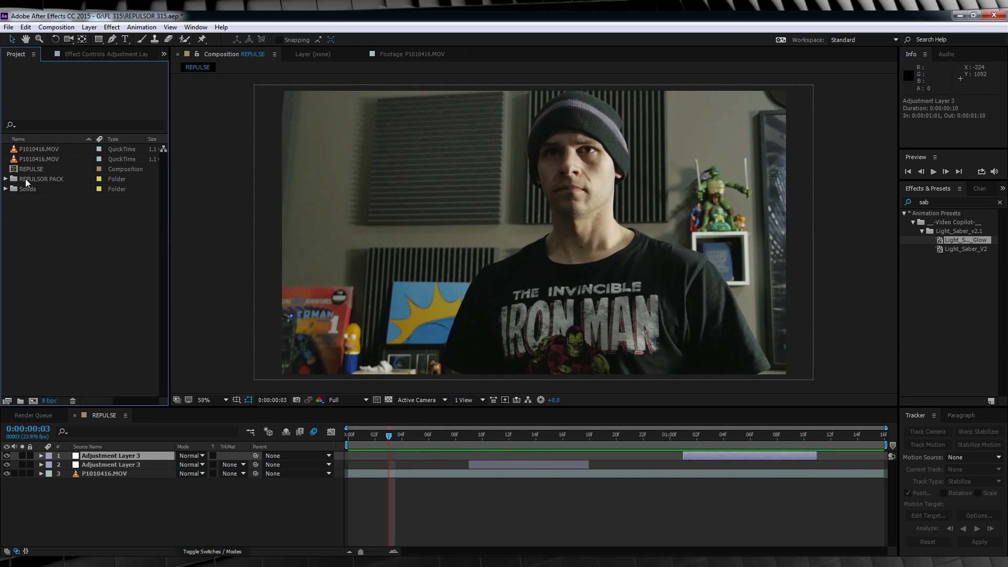
# Inspect BLAST.mov, FLARE.psd and the blast sound clip in REPULSOR PACK, then open BLAST FRONT.mov
pyautogui.click(6, 179)
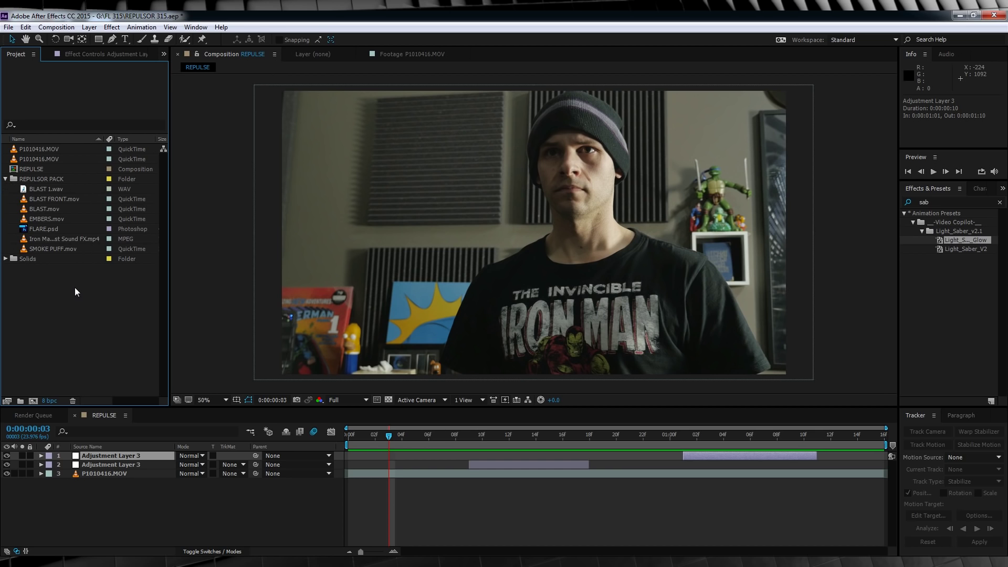
pyautogui.click(44, 210)
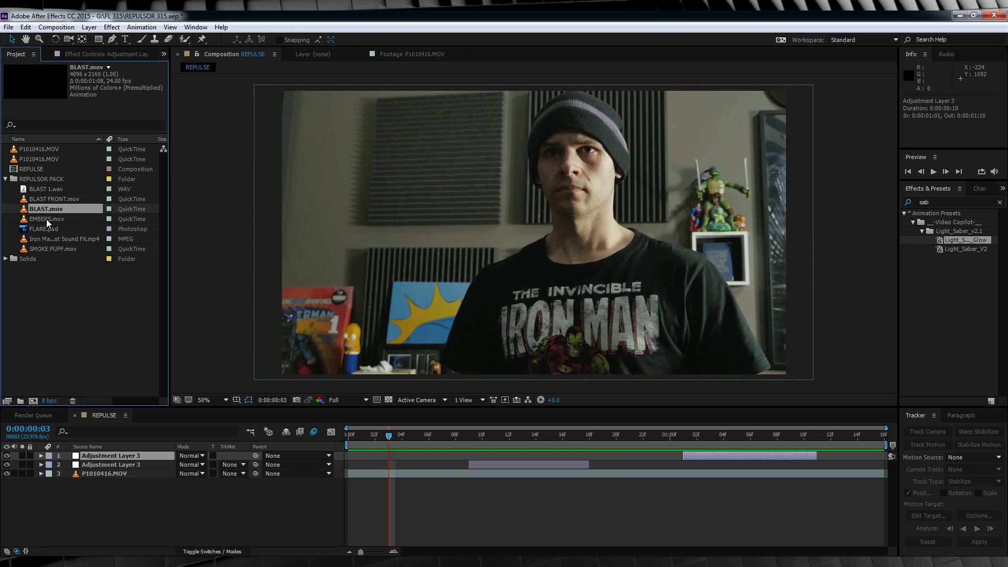
pyautogui.click(46, 221)
pyautogui.click(46, 230)
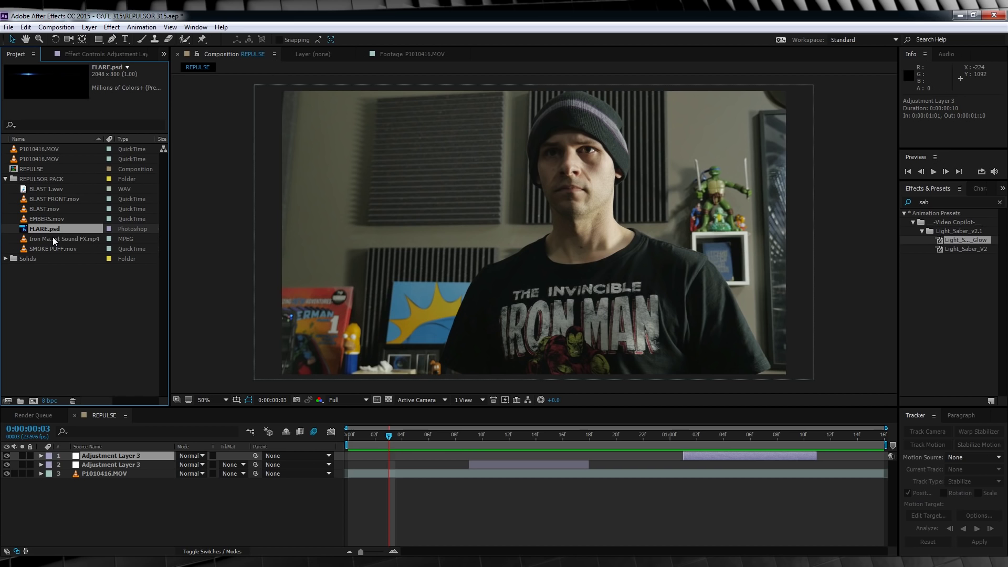
pyautogui.click(54, 240)
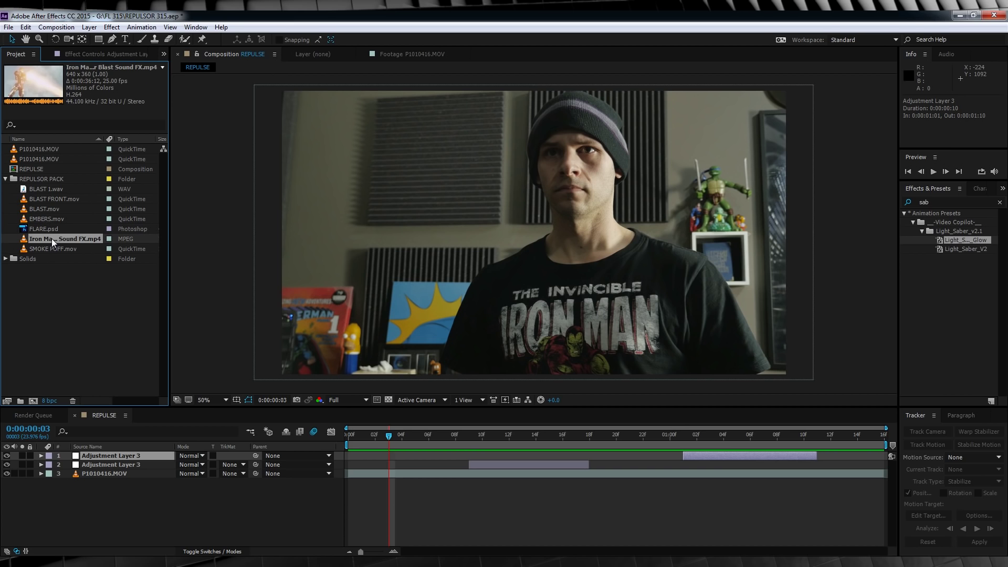
pyautogui.click(42, 232)
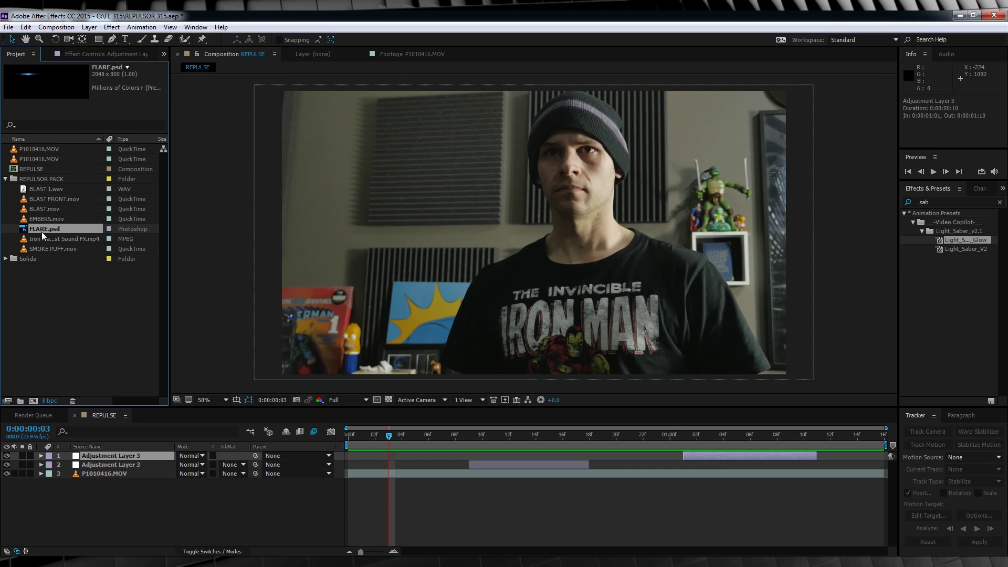
pyautogui.click(42, 210)
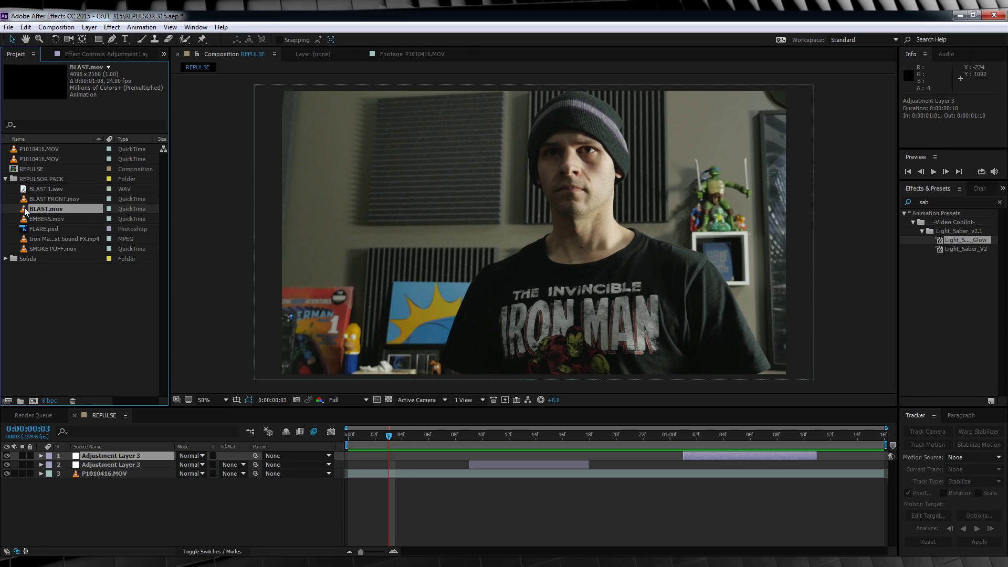
pyautogui.click(28, 200)
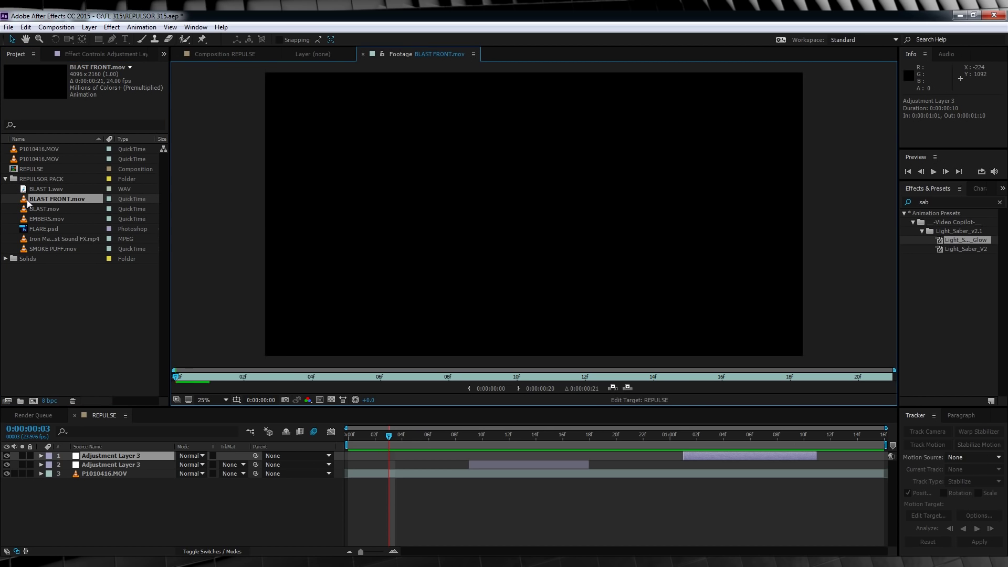
# Scrub BLAST FRONT.mov, then build a BLAST composition from BLAST.mov and preview it
pyautogui.moveTo(222, 377); pyautogui.dragTo(619, 377)
pyautogui.moveTo(30, 209); pyautogui.dragTo(30, 398)
pyautogui.press('space')
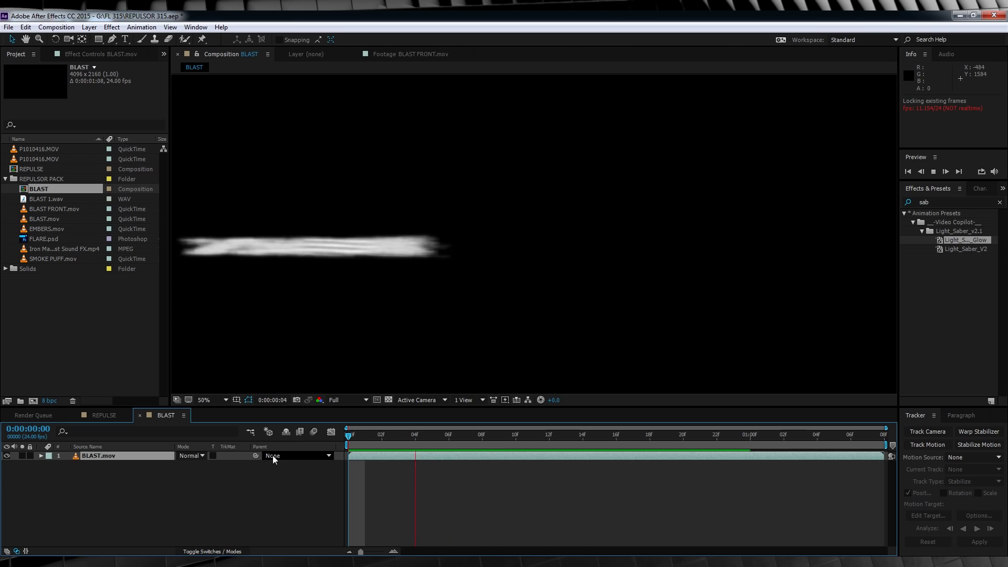
pyautogui.click(113, 455)
# Time-stretch the BLAST.mov layer to 40% and preview the faster blast
pyautogui.rightClick(105, 453)
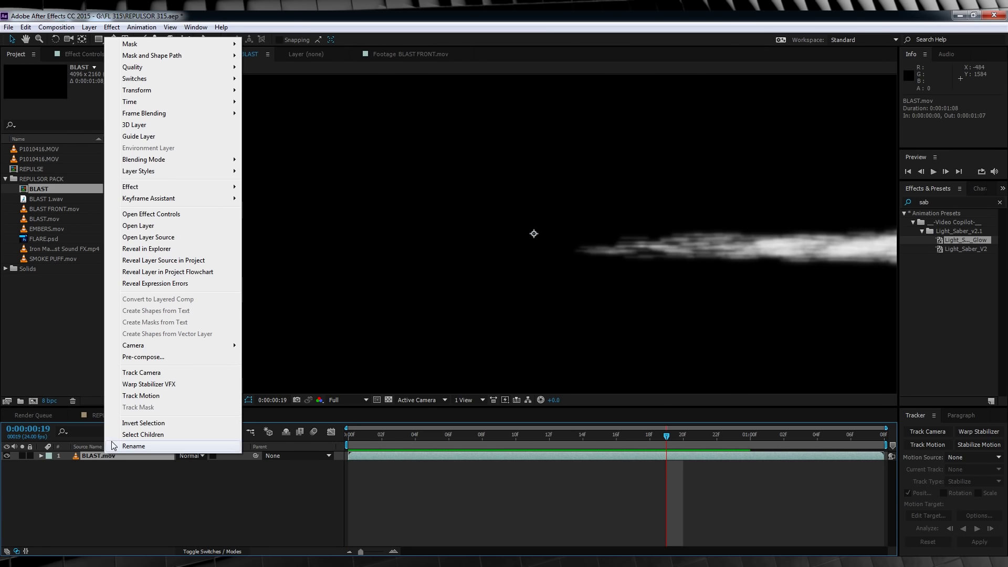
pyautogui.moveTo(136, 103)
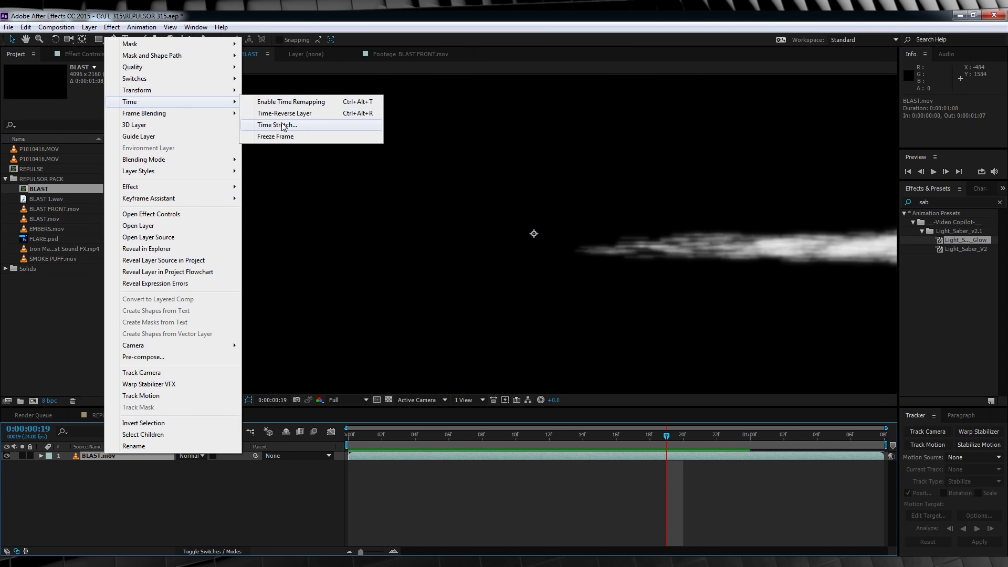
pyautogui.click(340, 127)
pyautogui.write('40')
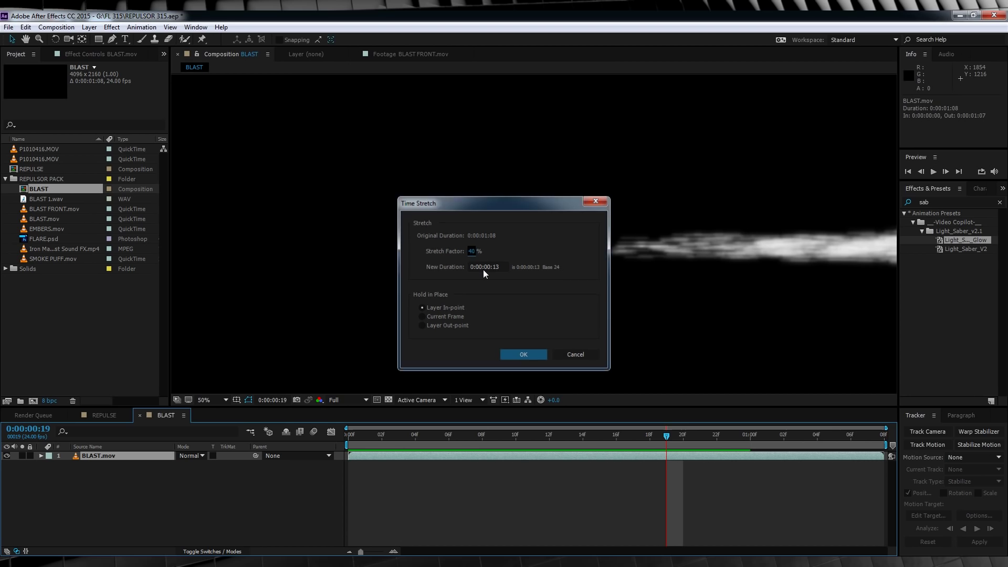
pyautogui.press('Return')
pyautogui.press('space')
pyautogui.click(355, 434)
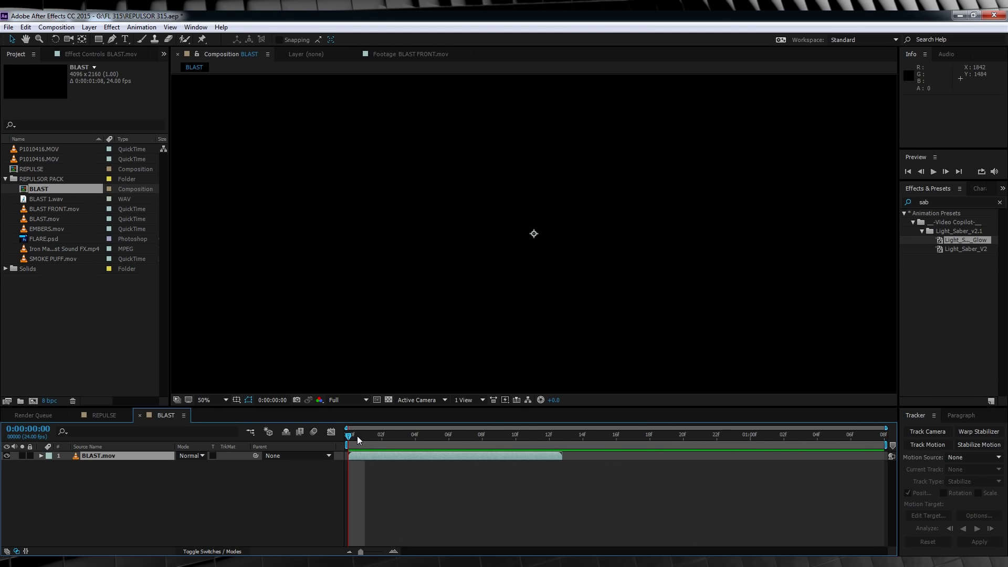
pyautogui.click(483, 443)
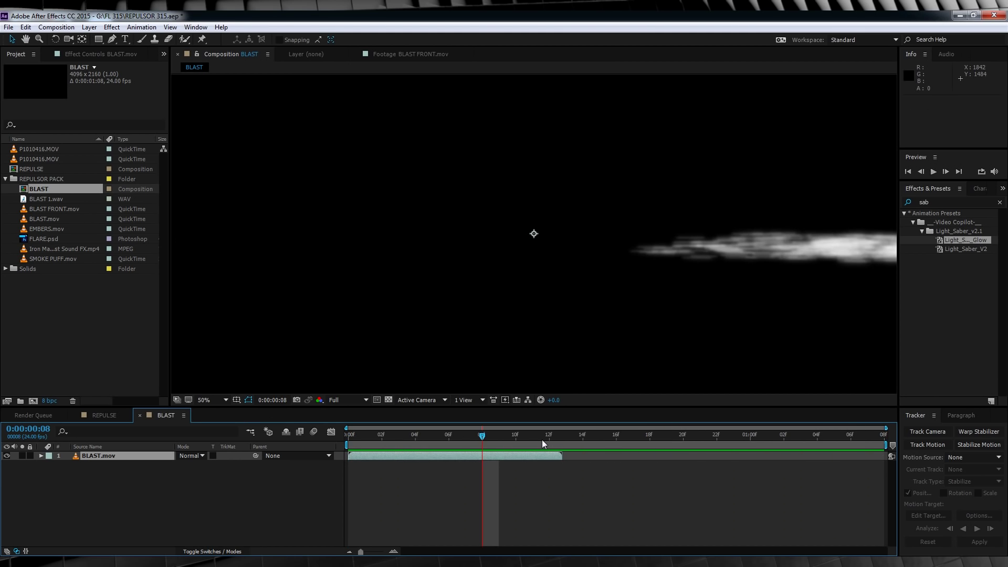
# Shift the blast layer to start at frame 0 and trim the comp to its 11-frame work area
pyautogui.moveTo(484, 437); pyautogui.dragTo(522, 437)
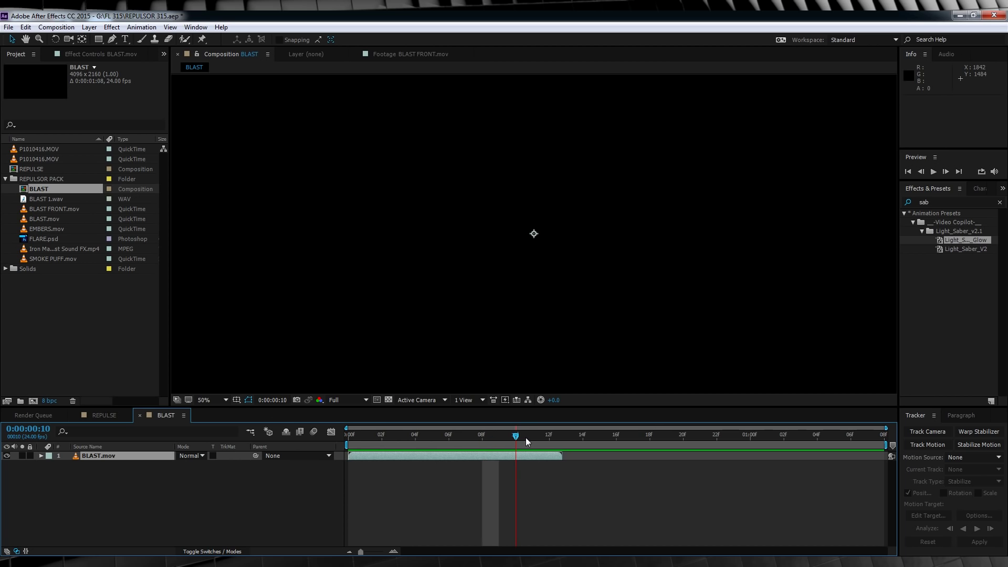
pyautogui.press('n')
pyautogui.moveTo(352, 437); pyautogui.dragTo(377, 454)
pyautogui.click(349, 435)
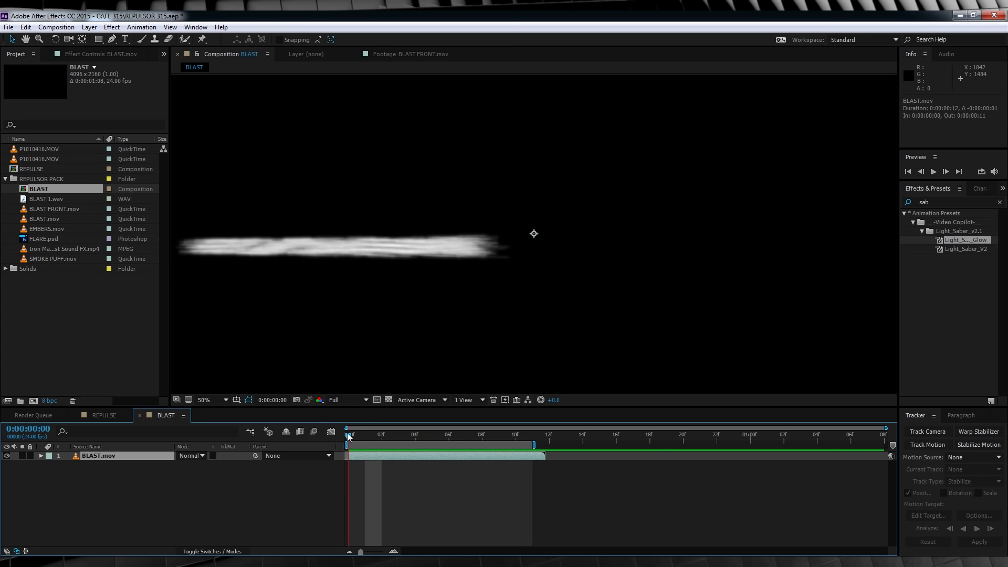
pyautogui.press('space')
pyautogui.press('space')
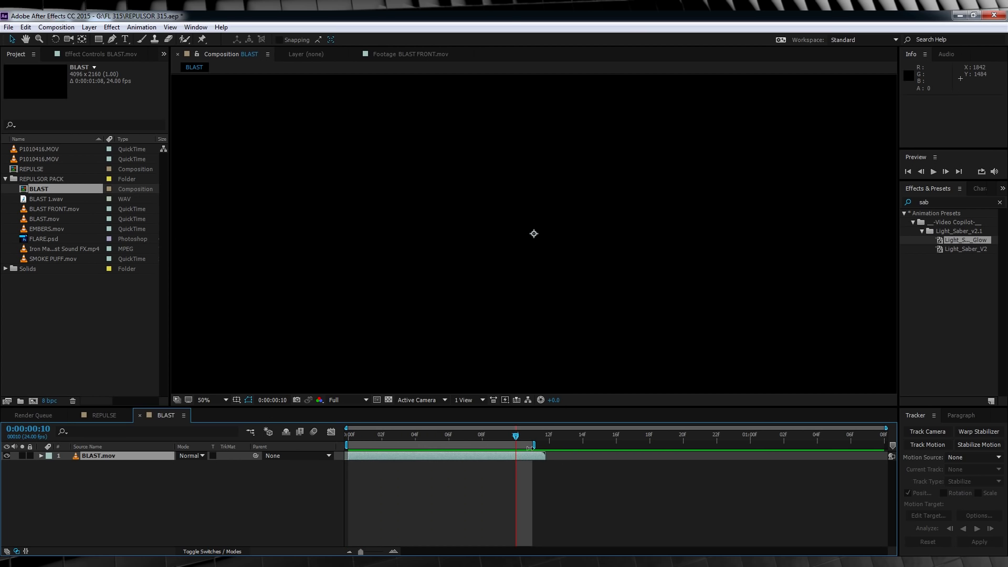
pyautogui.click(538, 447)
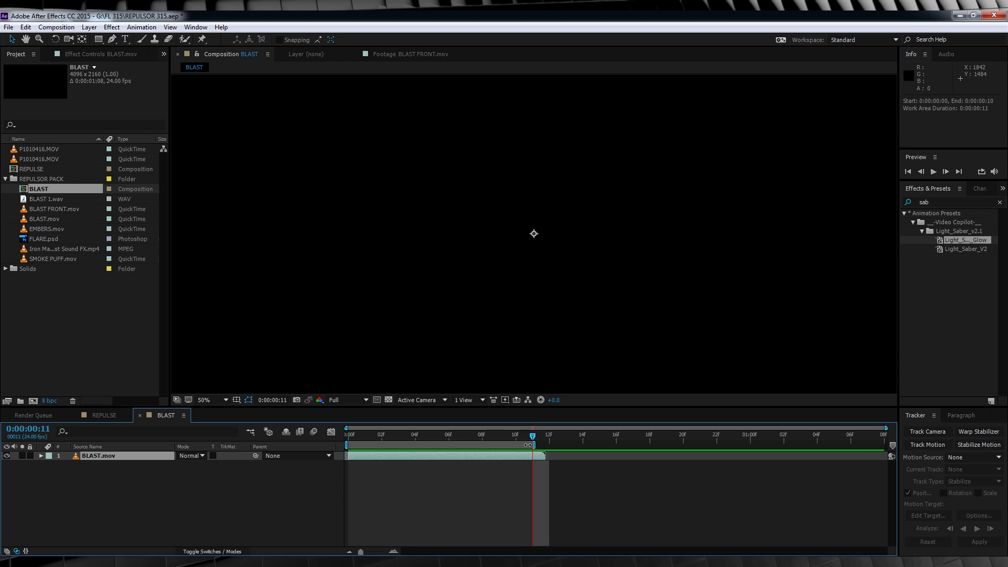
pyautogui.rightClick(505, 446)
pyautogui.click(547, 479)
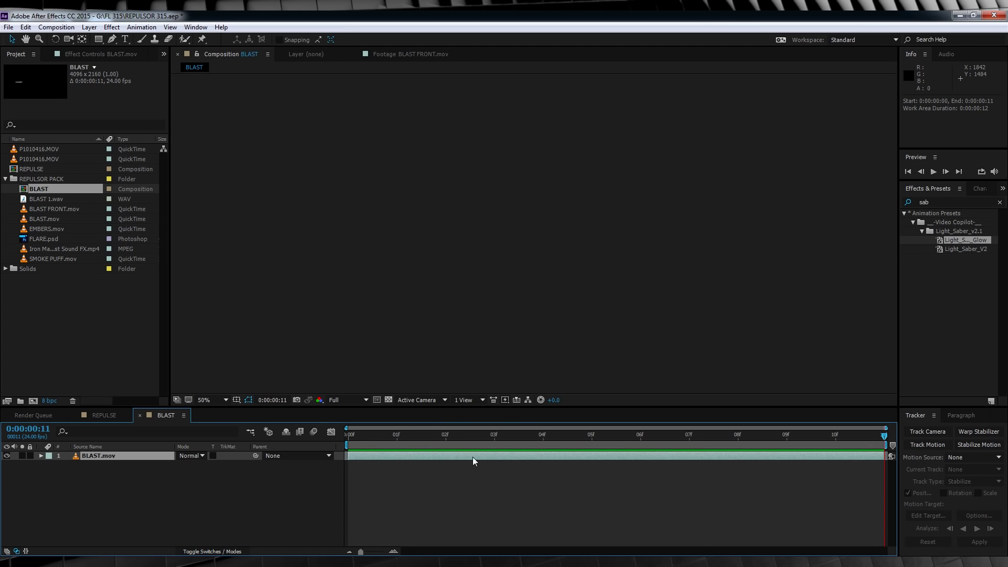
# Apply the Light_Saber_Glow preset to the BLAST.mov layer
pyautogui.press('space')
pyautogui.press('space')
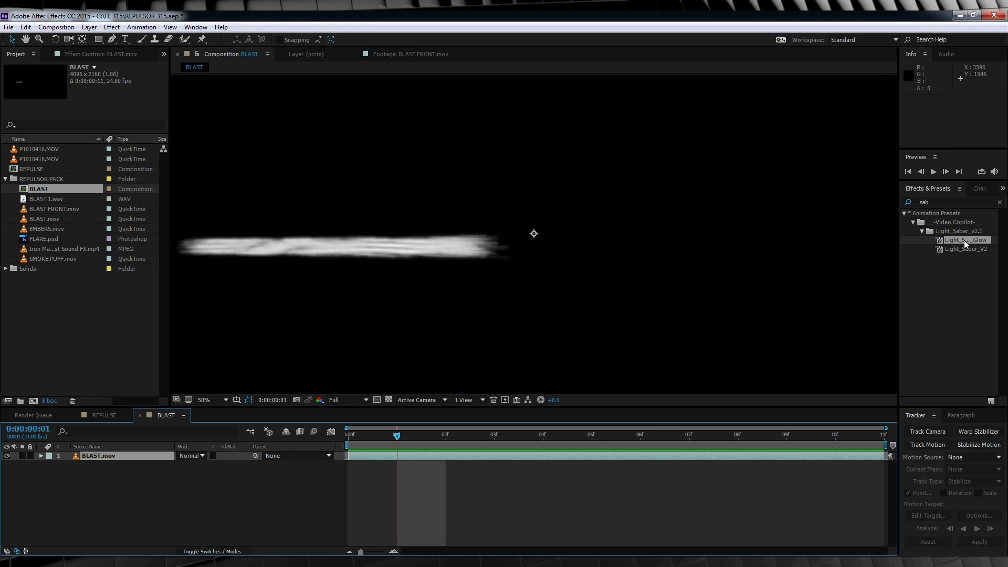
pyautogui.moveTo(964, 240); pyautogui.dragTo(642, 286)
pyautogui.moveTo(566, 312); pyautogui.dragTo(566, 312)
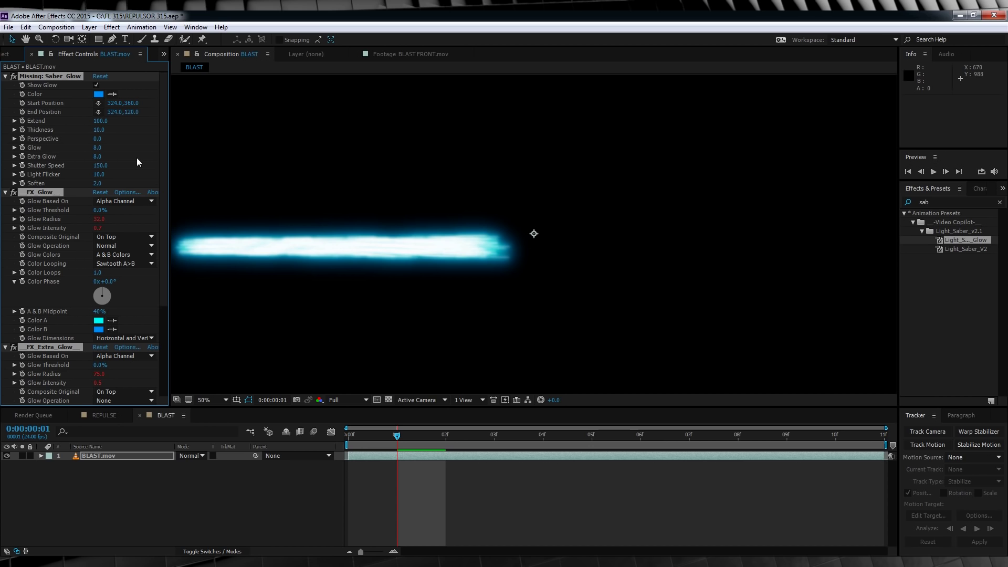
# Set the saber glow colour to deep blue 0E55A5 and the Glow Threshold to 30%
pyautogui.click(98, 94)
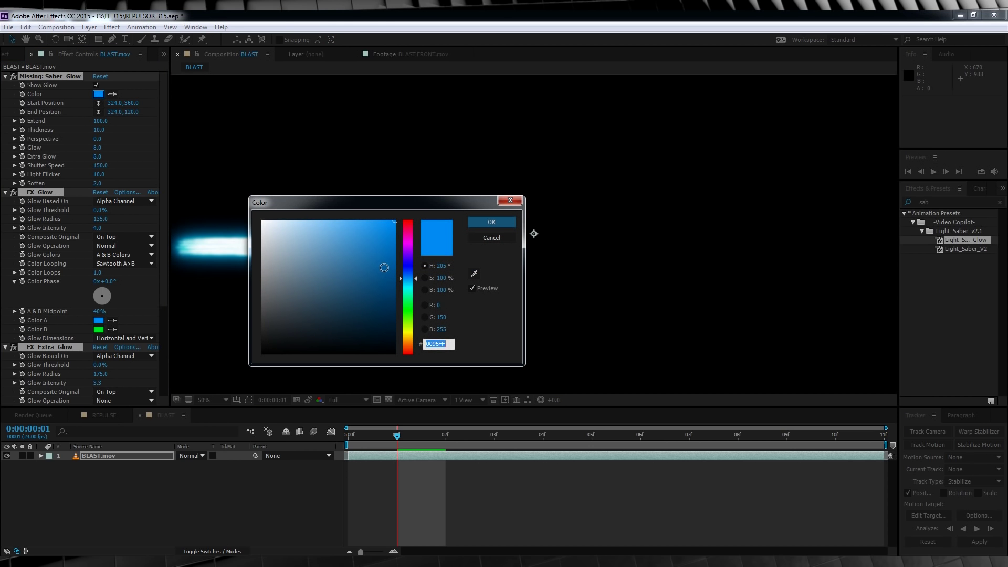
pyautogui.click(384, 268)
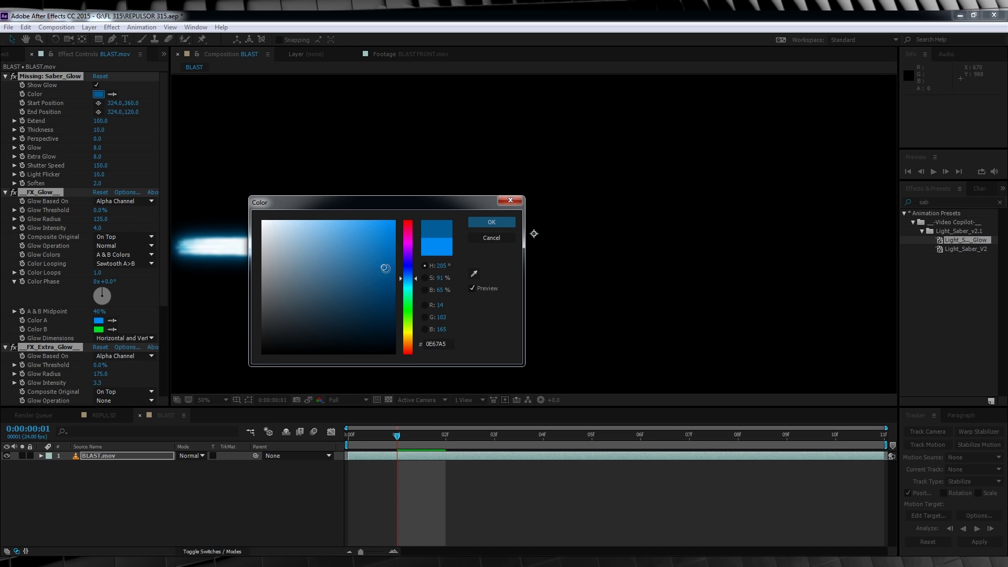
pyautogui.moveTo(414, 277); pyautogui.dragTo(414, 276)
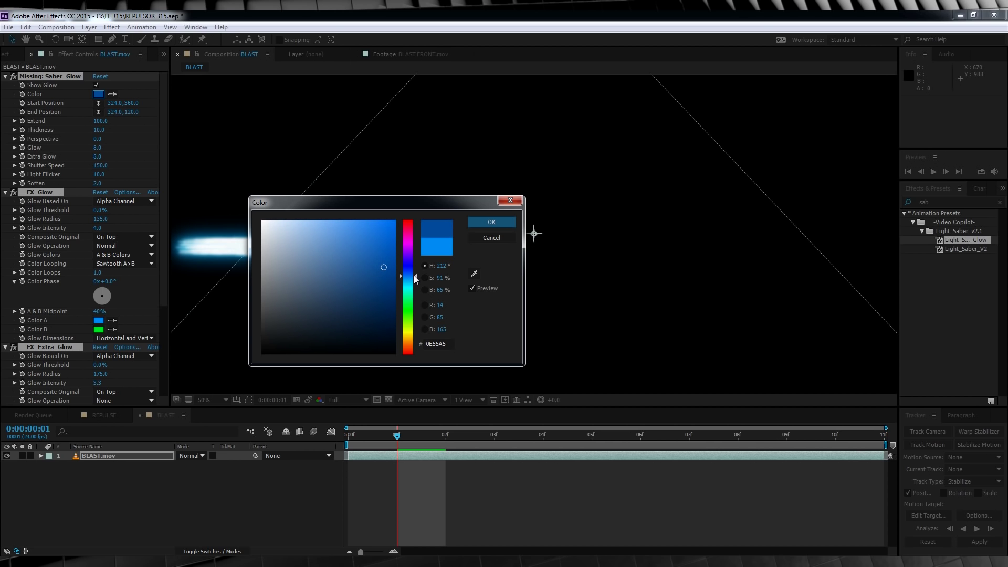
pyautogui.click(483, 225)
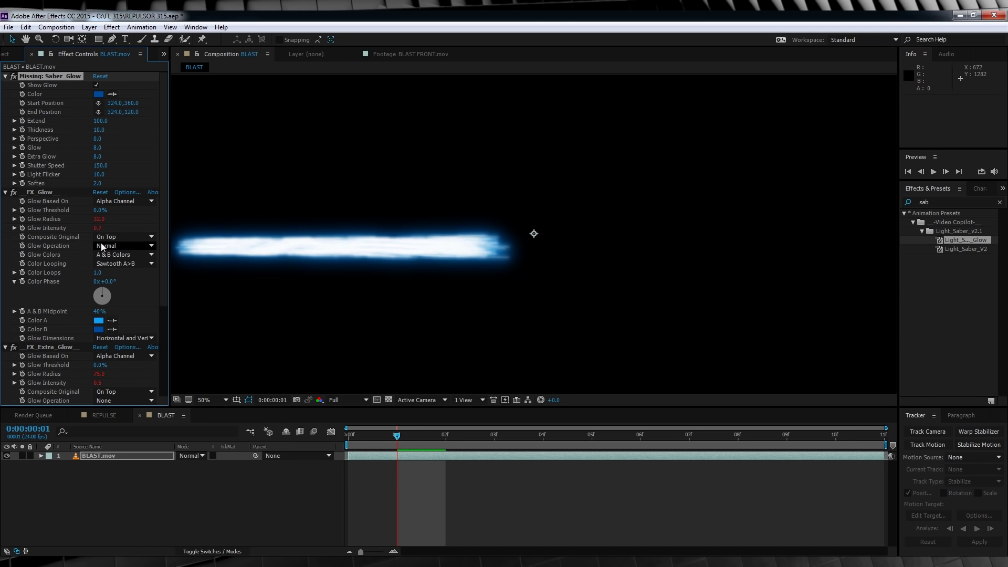
pyautogui.click(96, 210)
pyautogui.press('Return')
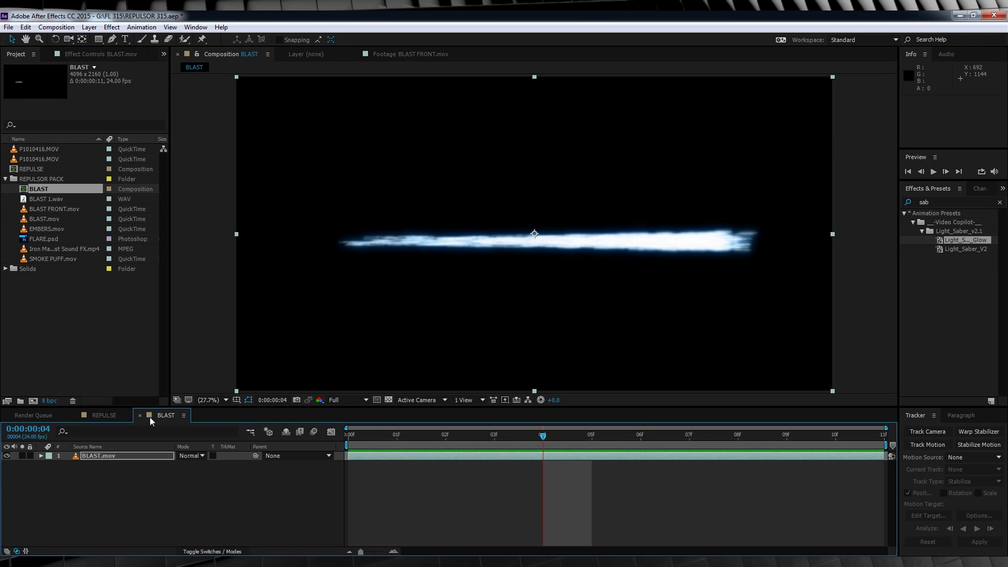
# In REPULSE, hide both adjustment layers and add the BLAST comp as a 3D layer above the footage
pyautogui.click(104, 415)
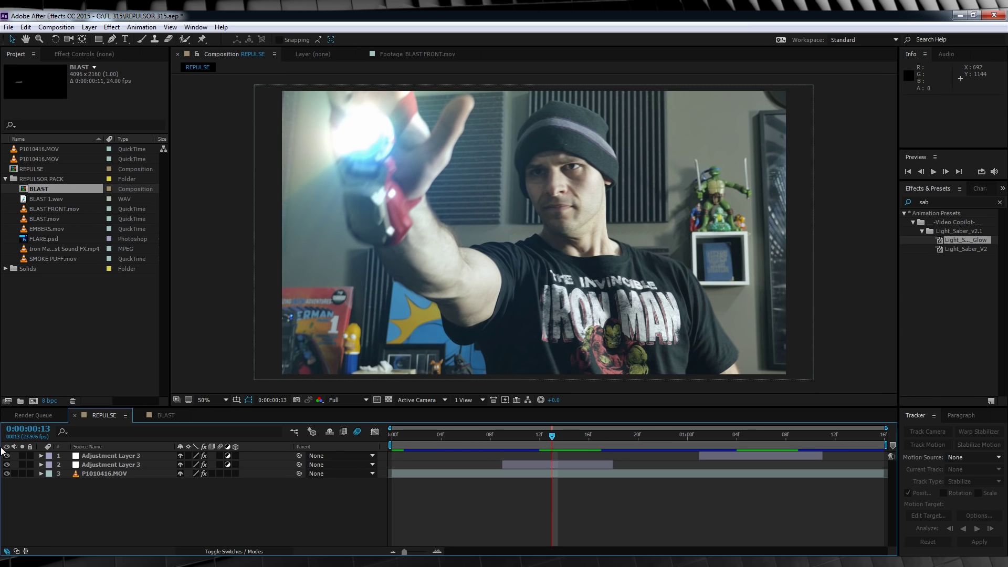
pyautogui.moveTo(6, 456); pyautogui.dragTo(6, 464)
pyautogui.moveTo(47, 198); pyautogui.dragTo(141, 468)
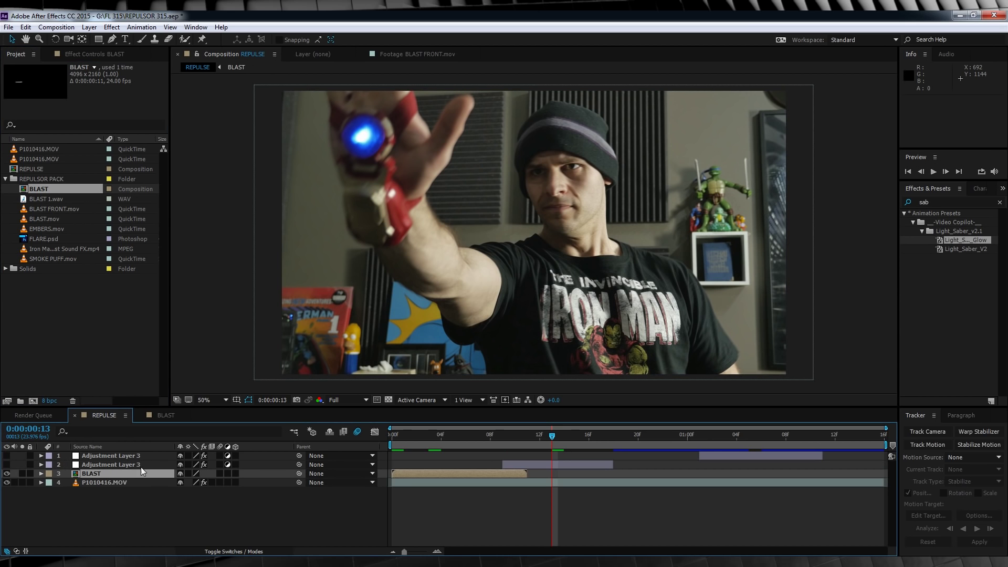
pyautogui.click(234, 474)
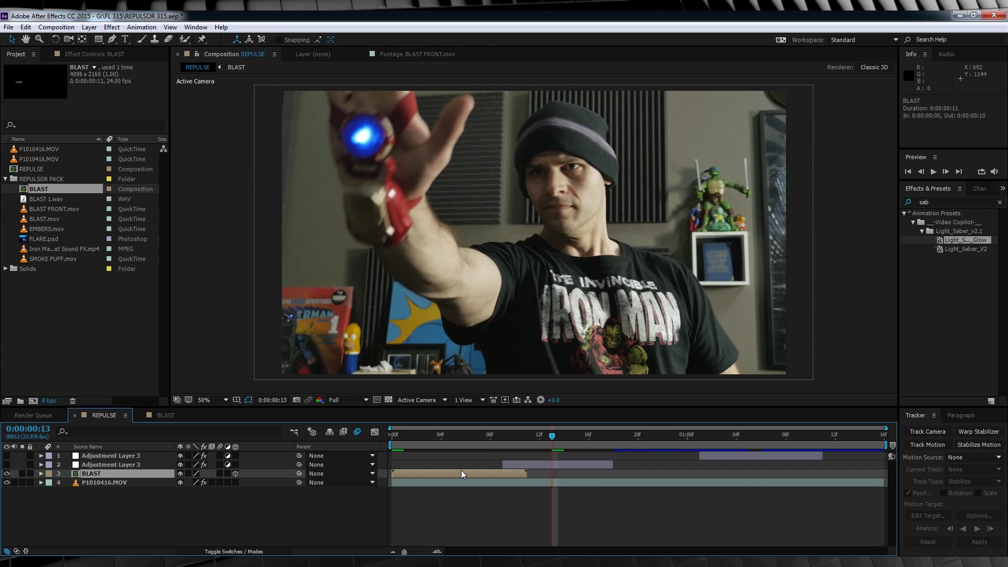
# Move the BLAST layer so it starts at frame 12
pyautogui.moveTo(461, 471); pyautogui.dragTo(584, 473)
pyautogui.click(516, 434)
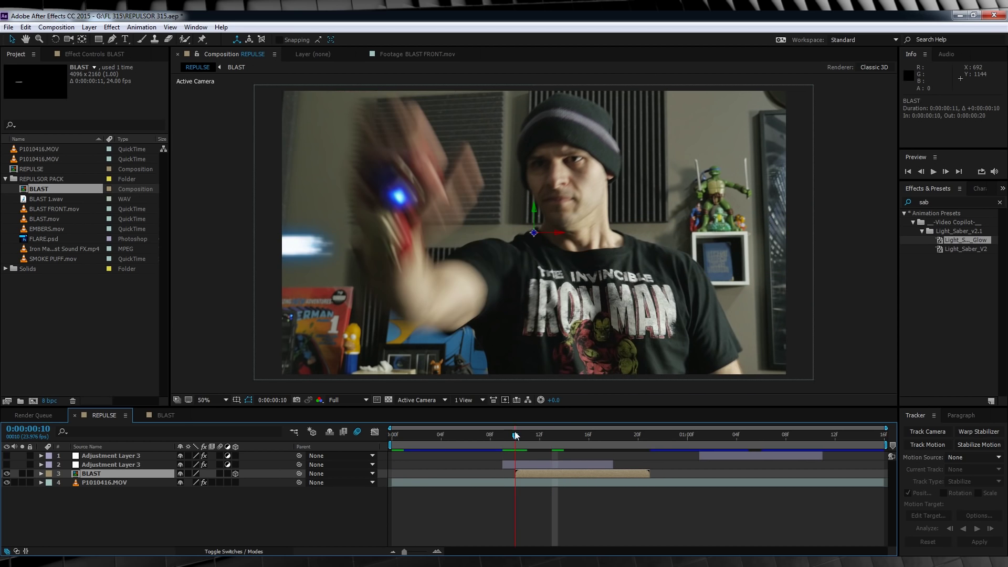
pyautogui.moveTo(515, 435); pyautogui.dragTo(539, 435)
pyautogui.moveTo(545, 471); pyautogui.dragTo(567, 475)
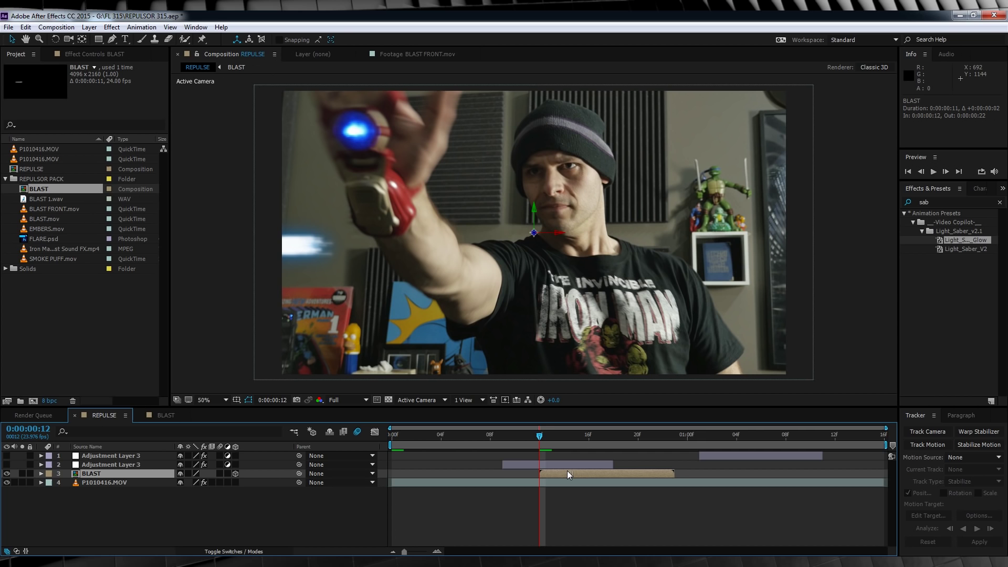
# Flip the BLAST layer horizontally via Layer > Transform > Flip Horizontal
pyautogui.click(89, 28)
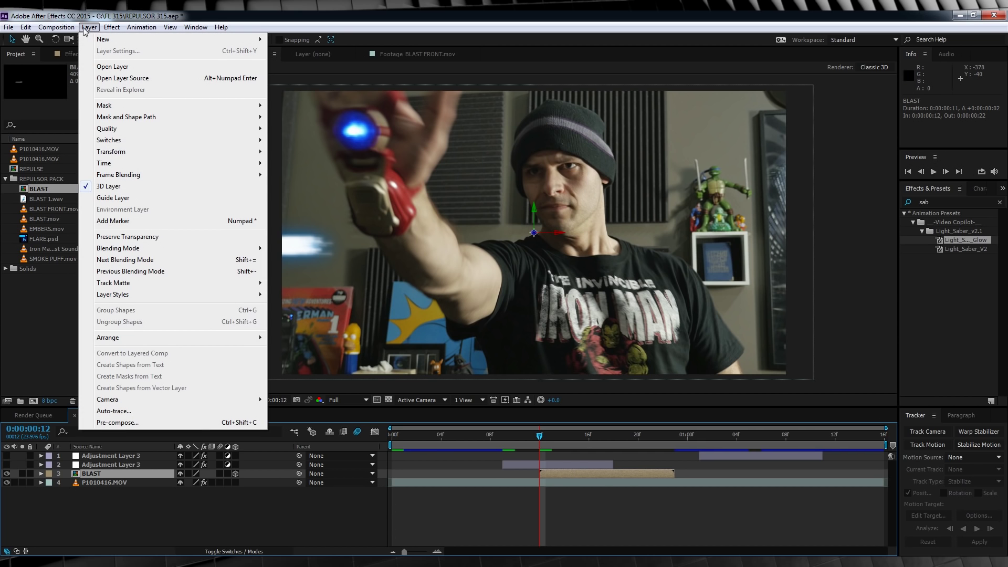
pyautogui.moveTo(125, 152)
pyautogui.click(325, 241)
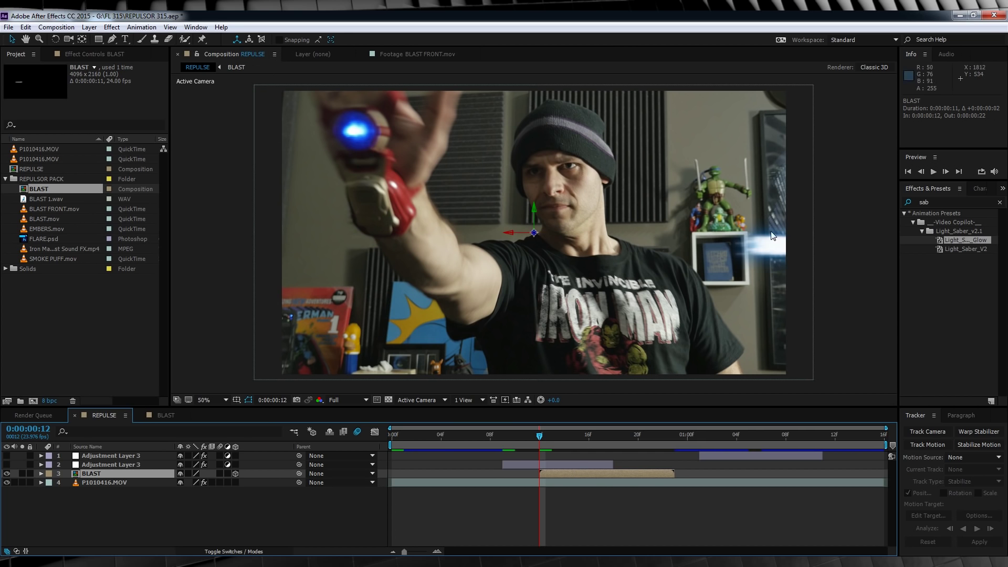
# Turn the BLAST layer's Y Orientation to 337° and position the beam on the glowing palm
pyautogui.click(89, 473)
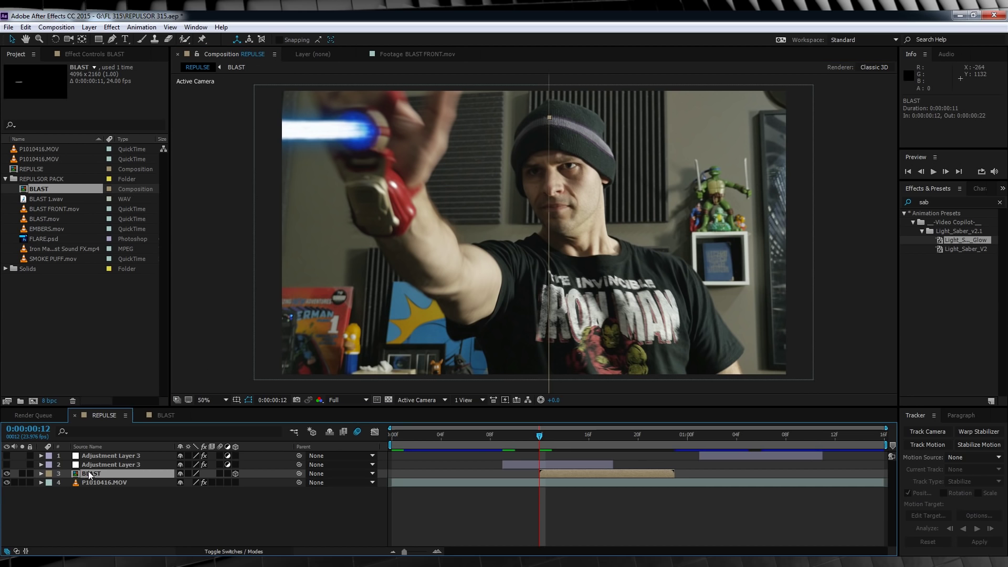
pyautogui.press('r')
pyautogui.moveTo(199, 482); pyautogui.dragTo(183, 483)
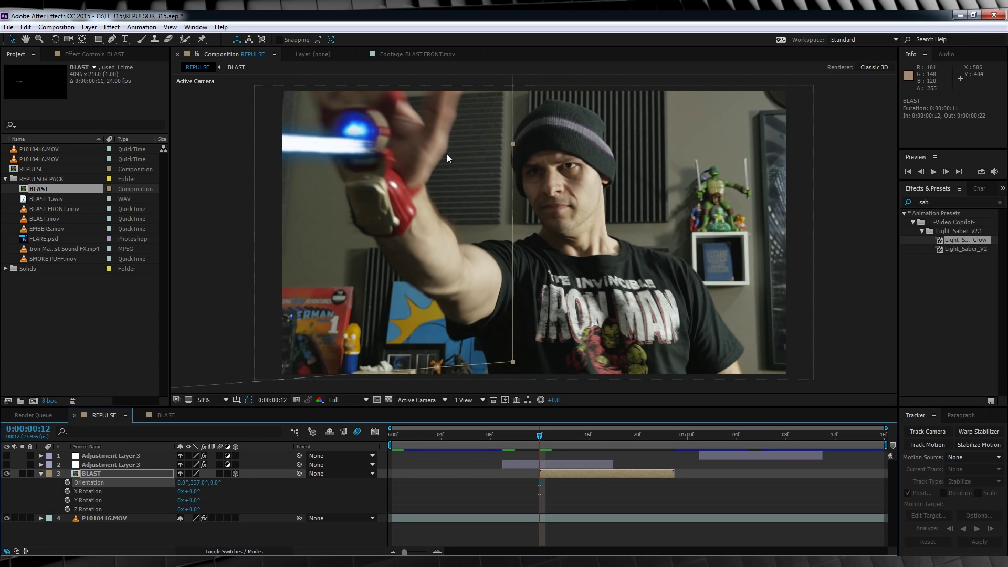
pyautogui.moveTo(446, 153); pyautogui.dragTo(457, 134)
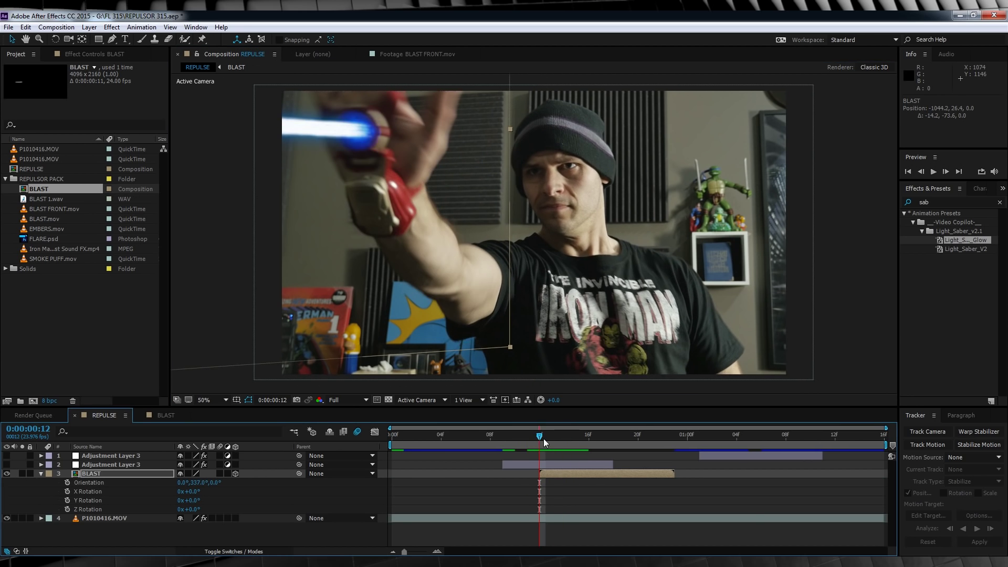
pyautogui.click(87, 473)
pyautogui.press('p')
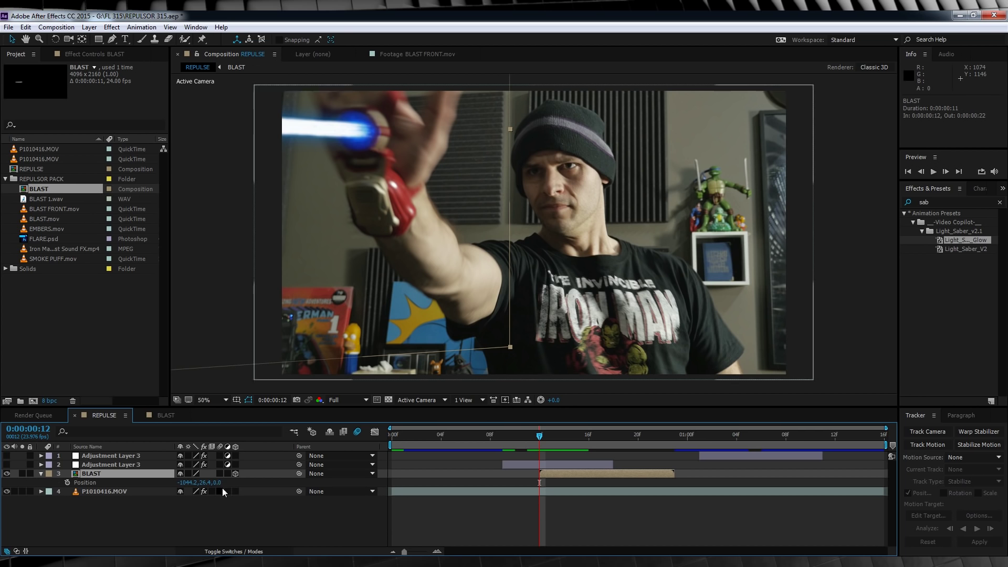
pyautogui.moveTo(223, 483); pyautogui.dragTo(189, 483)
pyautogui.moveTo(266, 163); pyautogui.dragTo(289, 178)
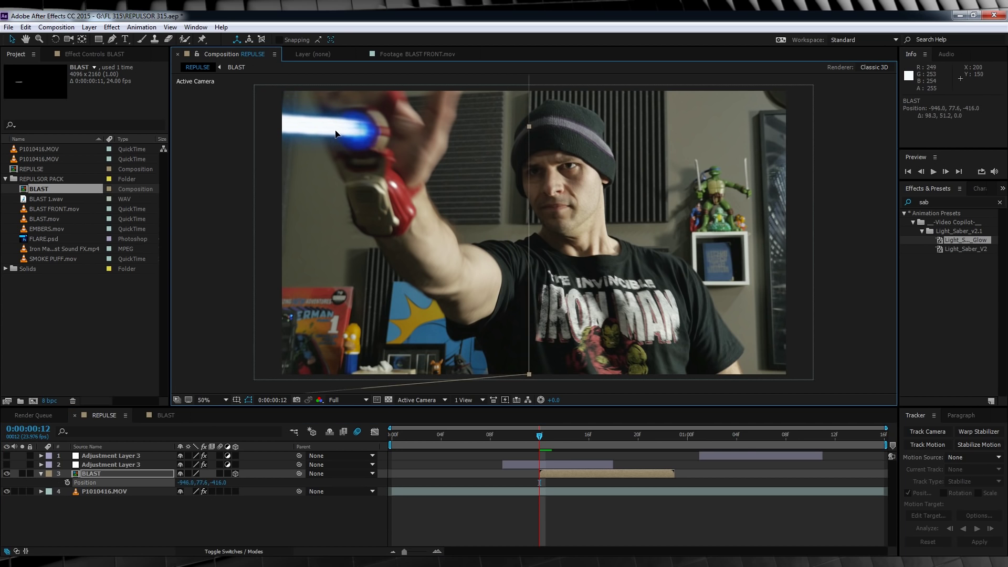
# Keyframe the BLAST layer's Position across frames 12–16 to follow the moving hand
pyautogui.click(68, 483)
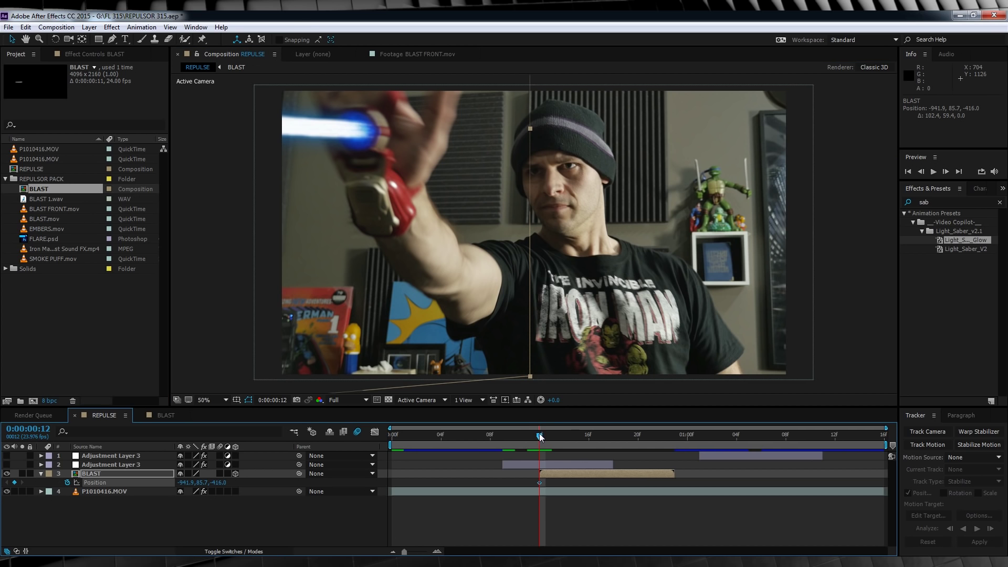
pyautogui.press('pagedown')
pyautogui.moveTo(327, 140); pyautogui.dragTo(337, 189)
pyautogui.press('pagedown')
pyautogui.click(572, 436)
pyautogui.click(587, 434)
pyautogui.press('pagedown')
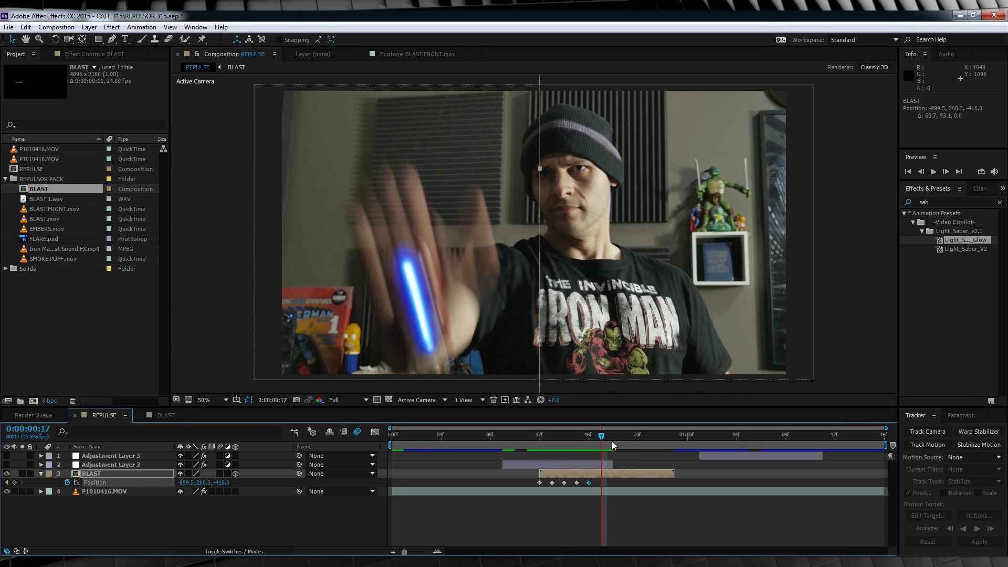
# Set the BLAST layer's blend mode to Add at frame 12 and preview the blast
pyautogui.press('i')
pyautogui.click(233, 552)
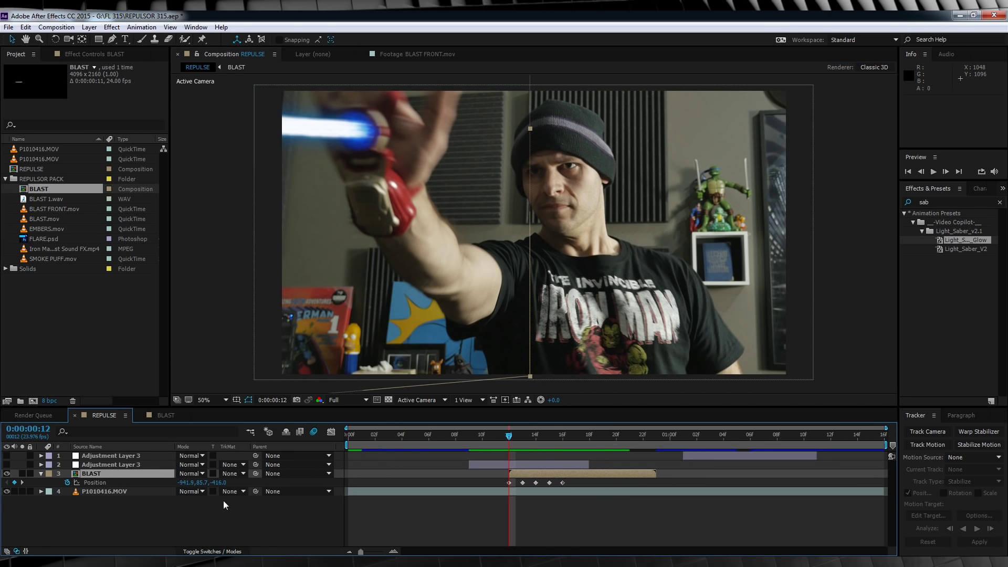
pyautogui.click(197, 473)
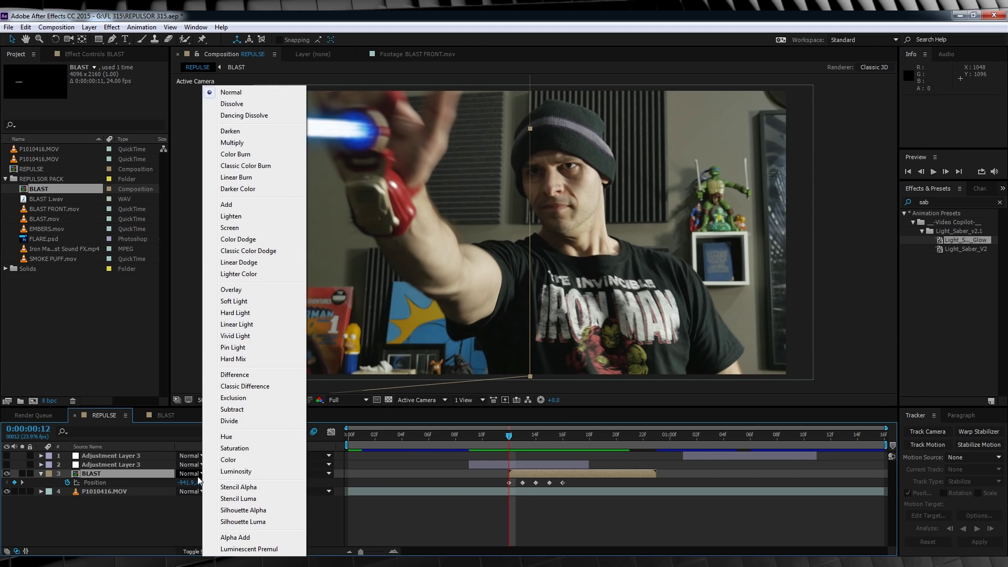
pyautogui.click(227, 206)
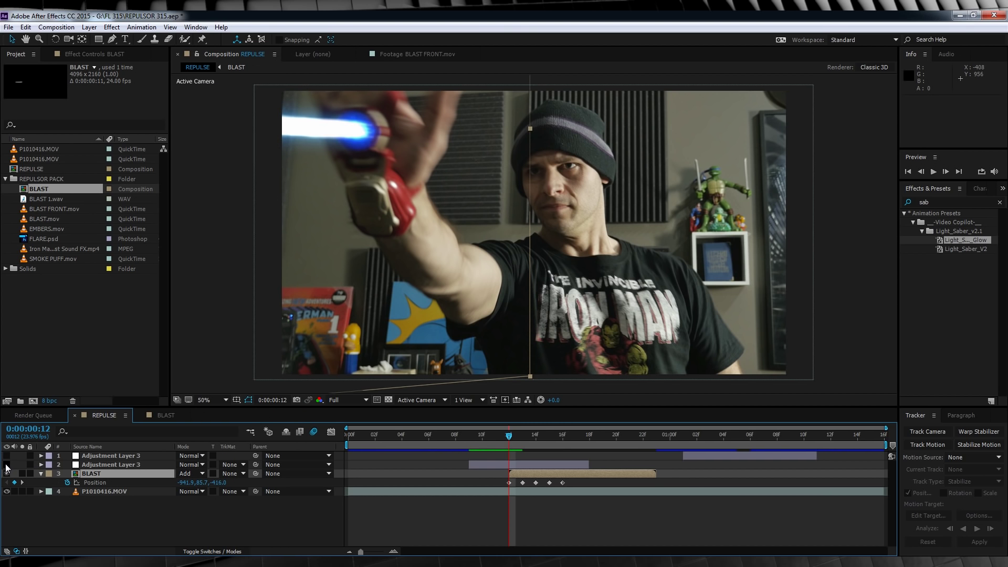
pyautogui.press('space')
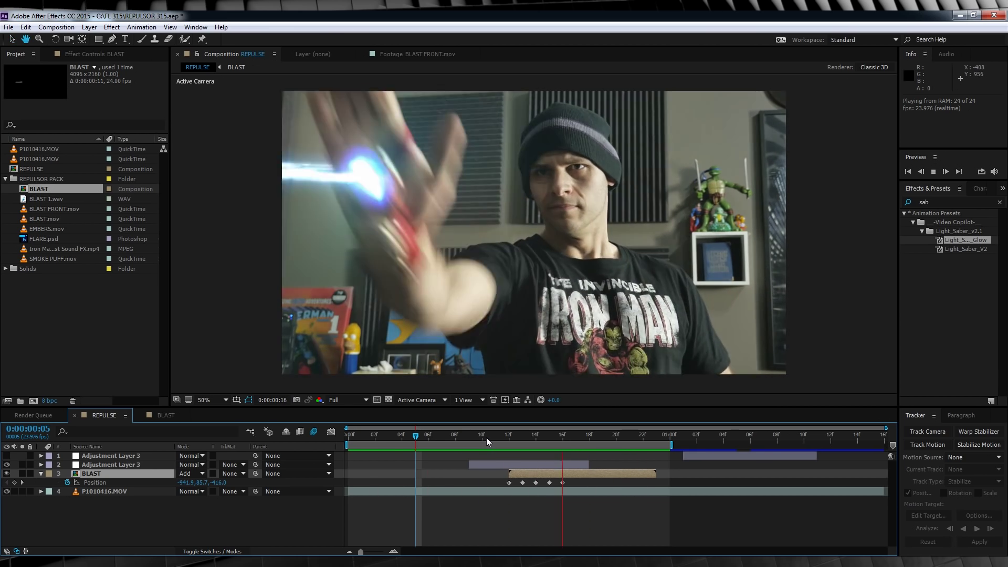
pyautogui.moveTo(486, 437); pyautogui.dragTo(619, 434)
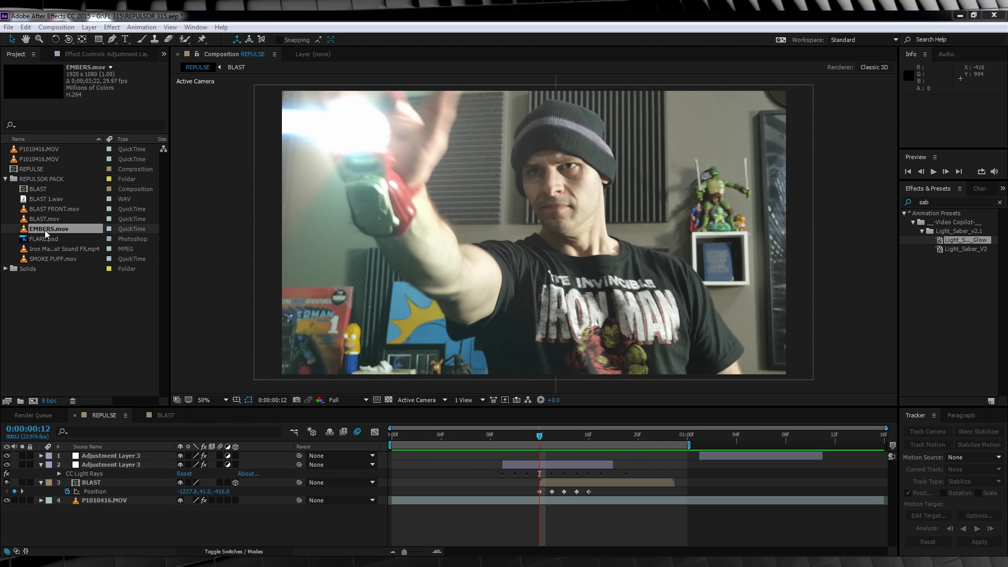
# Trim EMBERS.mov to 0;00;29;12–0;00;29;17 and add it to the REPULSE timeline
pyautogui.doubleClick(47, 231)
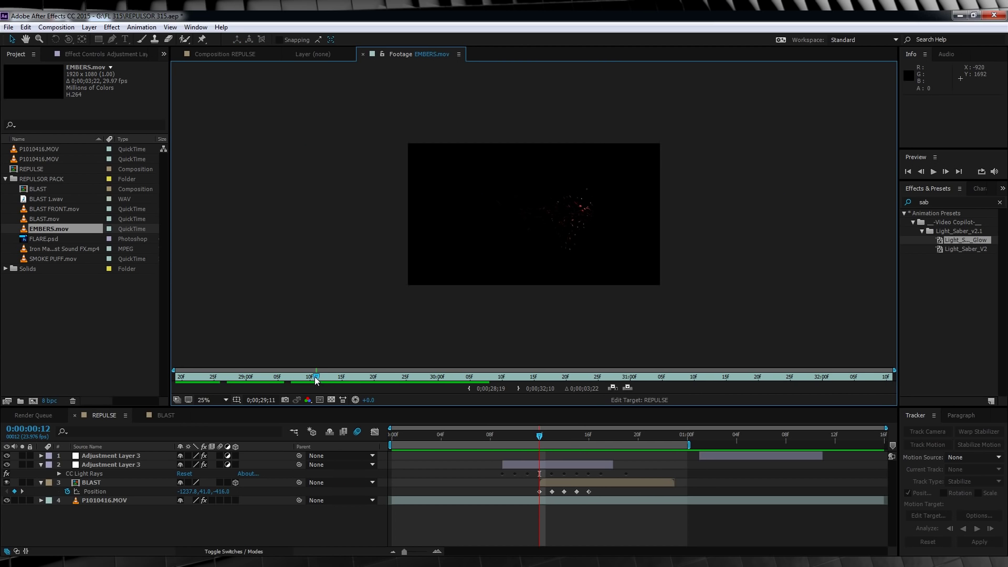
pyautogui.moveTo(316, 379)
pyautogui.mouseDown()
pyautogui.moveTo(300, 380)
pyautogui.moveTo(319, 379)
pyautogui.mouseUp()
pyautogui.click(470, 388)
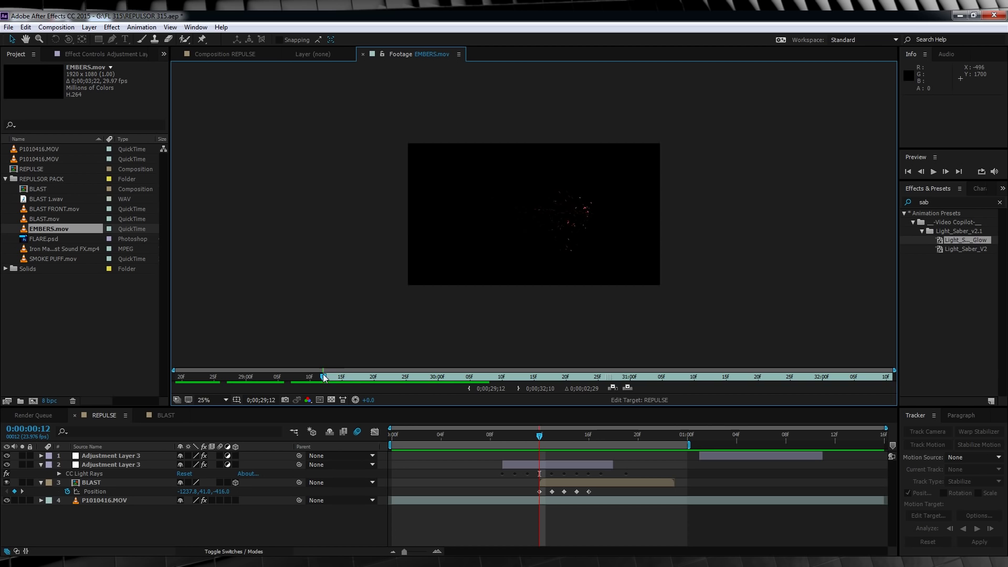
pyautogui.moveTo(323, 376); pyautogui.dragTo(357, 380)
pyautogui.click(518, 390)
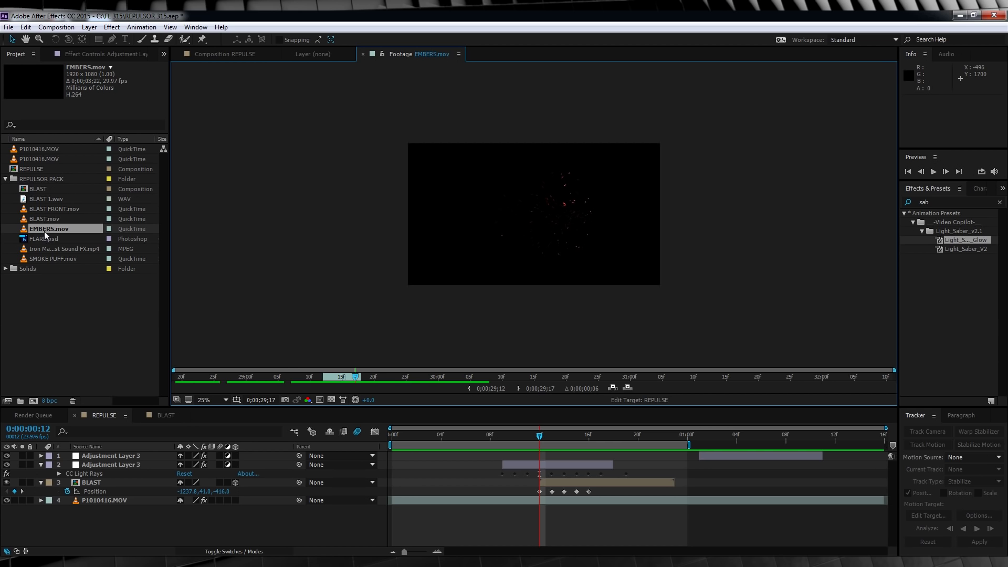
pyautogui.moveTo(44, 232); pyautogui.dragTo(76, 475)
# Hide Adjustment Layer 3 and set the EMBERS layer's blending mode to Screen
pyautogui.click(403, 436)
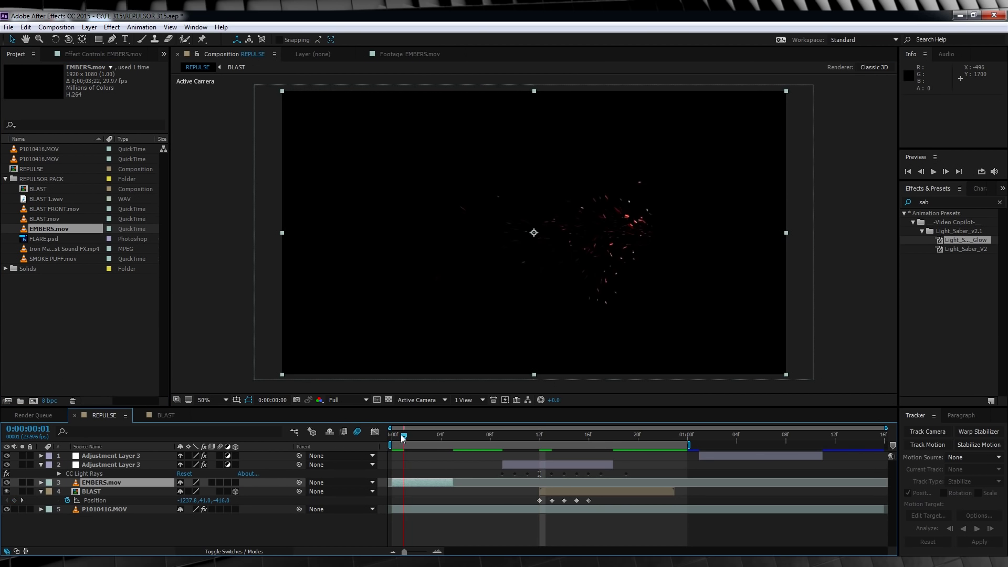
pyautogui.click(423, 436)
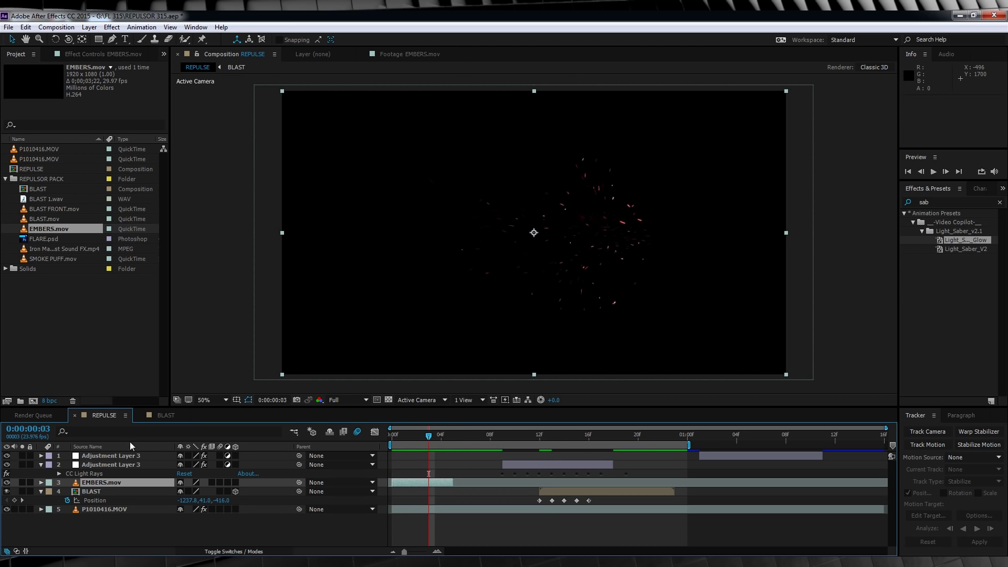
pyautogui.click(6, 455)
pyautogui.click(234, 552)
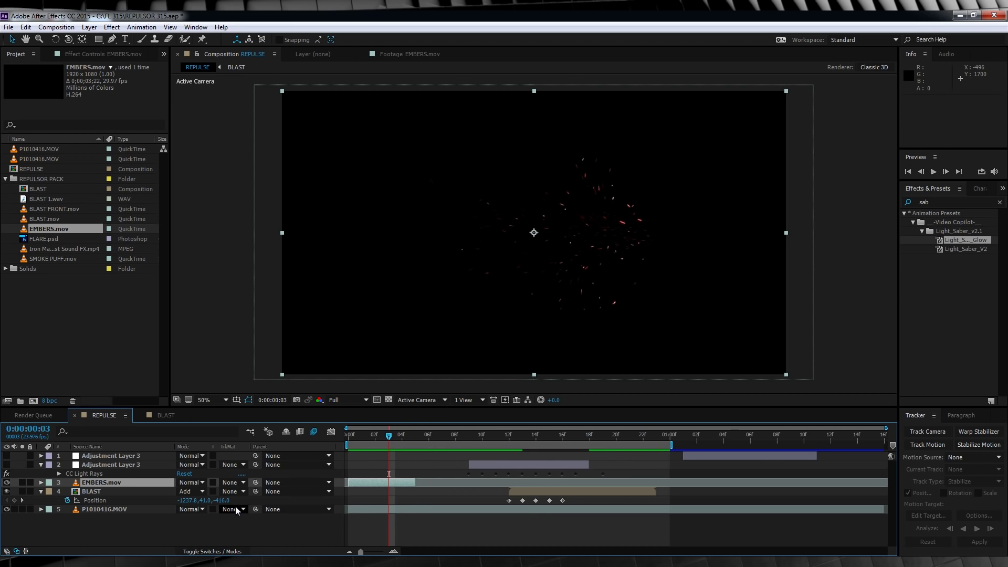
pyautogui.click(190, 483)
pyautogui.click(231, 157)
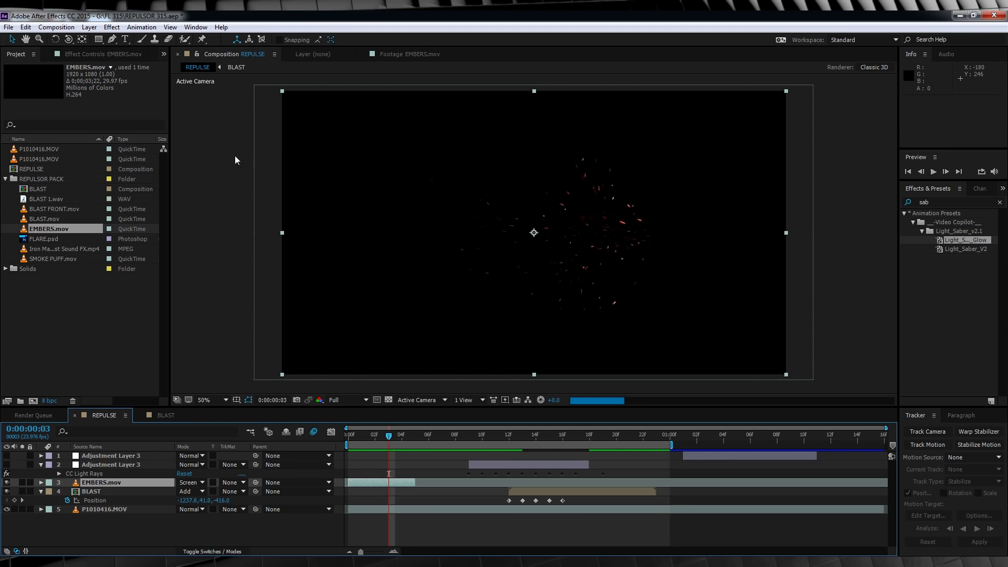
# Start the EMBERS layer at frame 12 and move the sparks onto the palm blast
pyautogui.click(508, 436)
pyautogui.moveTo(389, 484); pyautogui.dragTo(527, 480)
pyautogui.moveTo(616, 254); pyautogui.dragTo(345, 140)
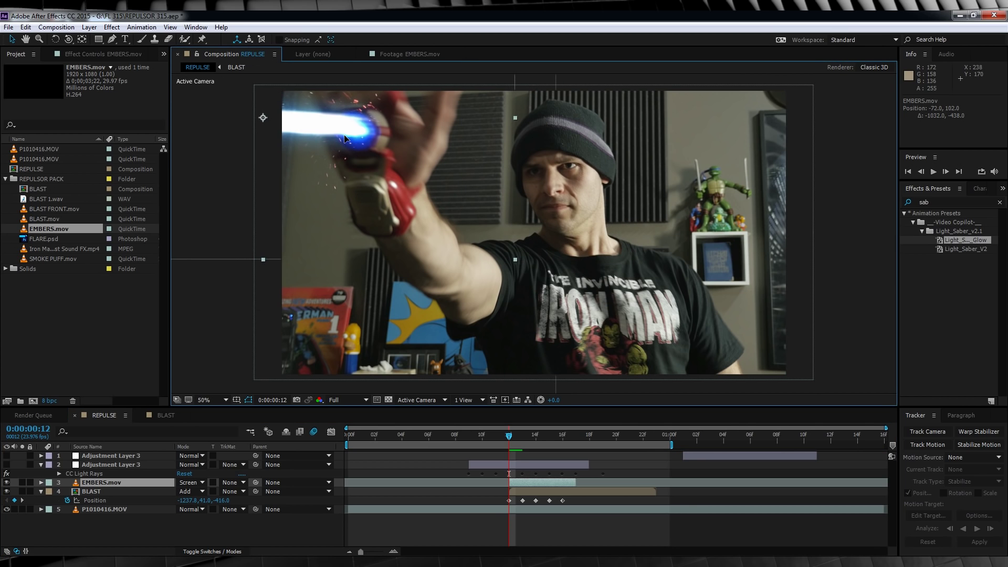
# Scale the EMBERS layer to 180% and nudge the sparks left toward the palm
pyautogui.click(111, 486)
pyautogui.press('s')
pyautogui.moveTo(210, 492); pyautogui.dragTo(253, 491)
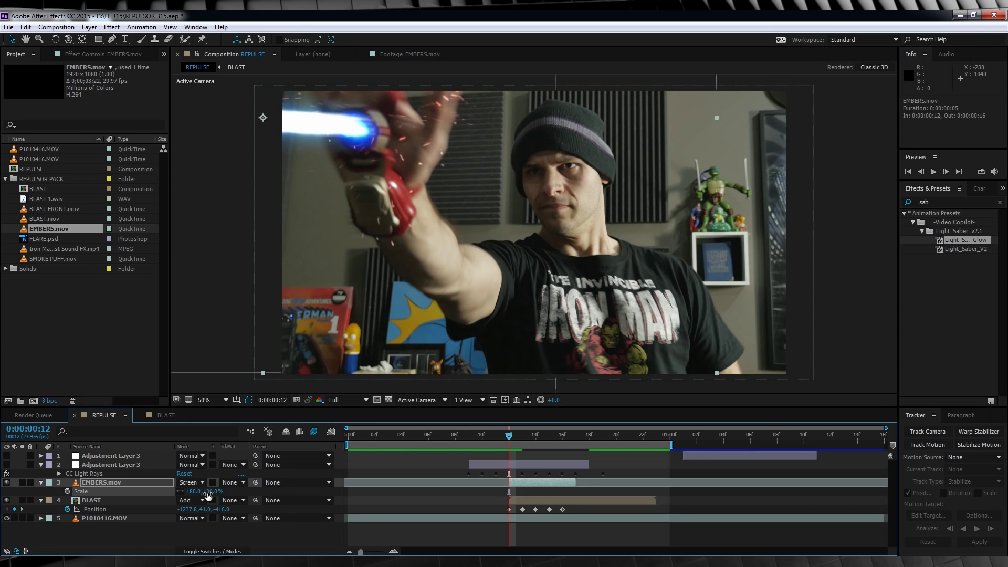
pyautogui.moveTo(415, 140); pyautogui.dragTo(339, 136)
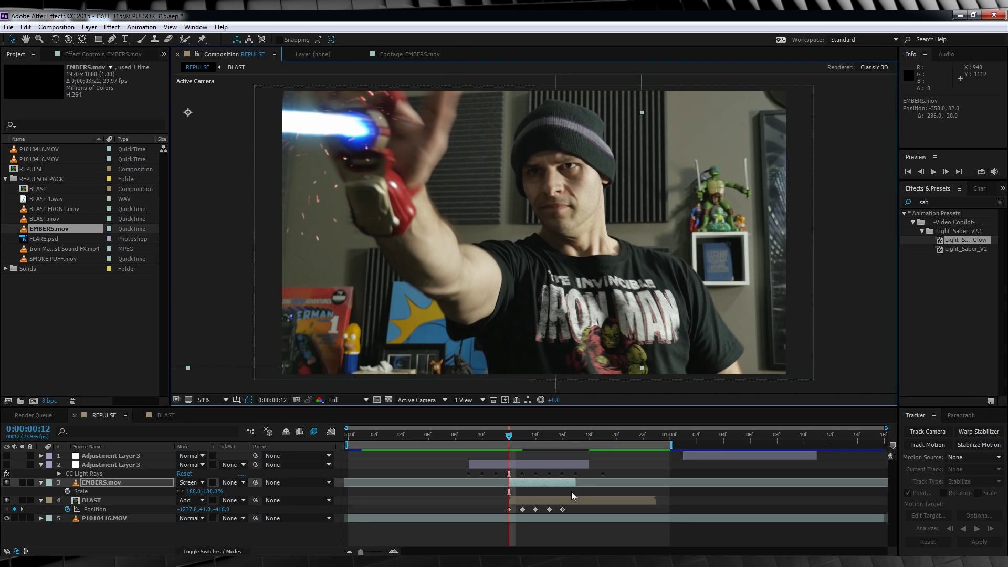
pyautogui.click(517, 436)
pyautogui.moveTo(518, 436)
pyautogui.mouseDown()
pyautogui.moveTo(588, 440)
pyautogui.moveTo(512, 439)
pyautogui.mouseUp()
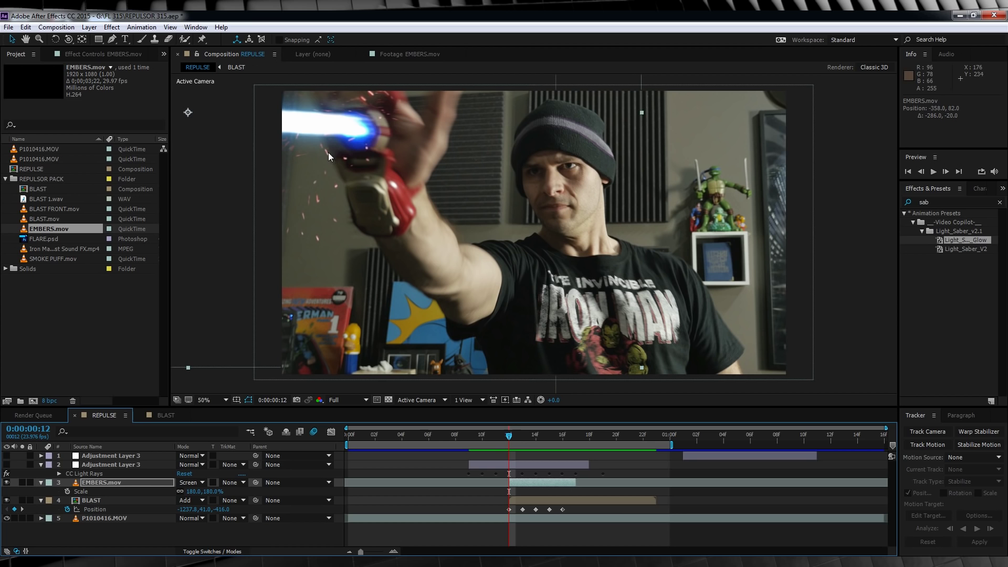
pyautogui.click(103, 481)
# Apply a Tint effect from Color Correction to the EMBERS layer
pyautogui.click(89, 27)
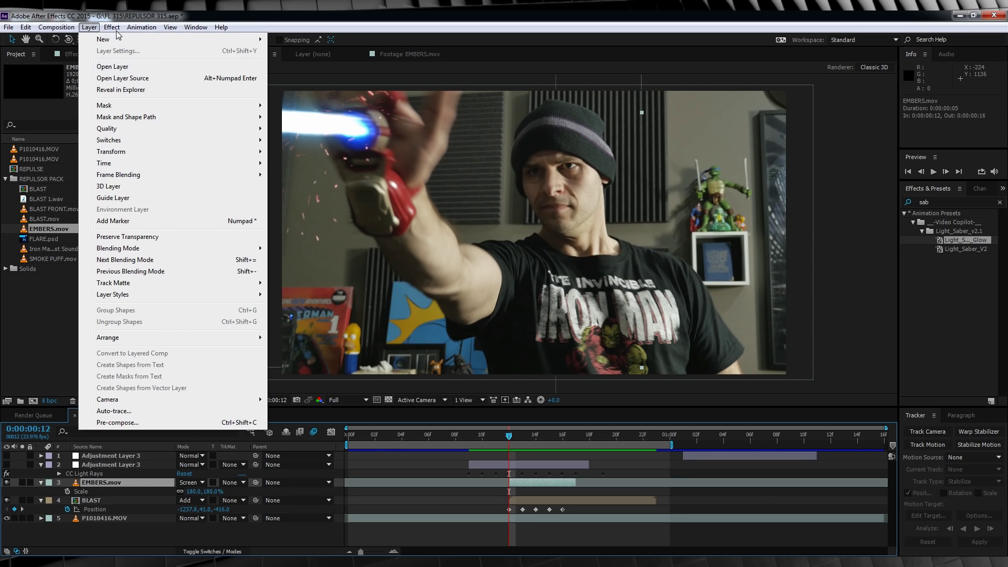
pyautogui.moveTo(112, 27)
pyautogui.moveTo(142, 119)
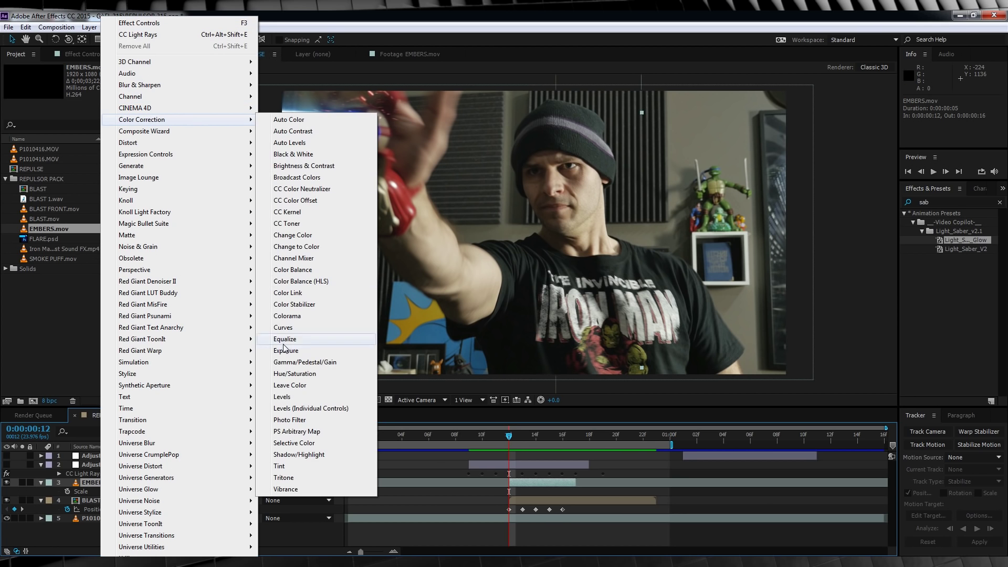
pyautogui.click(284, 463)
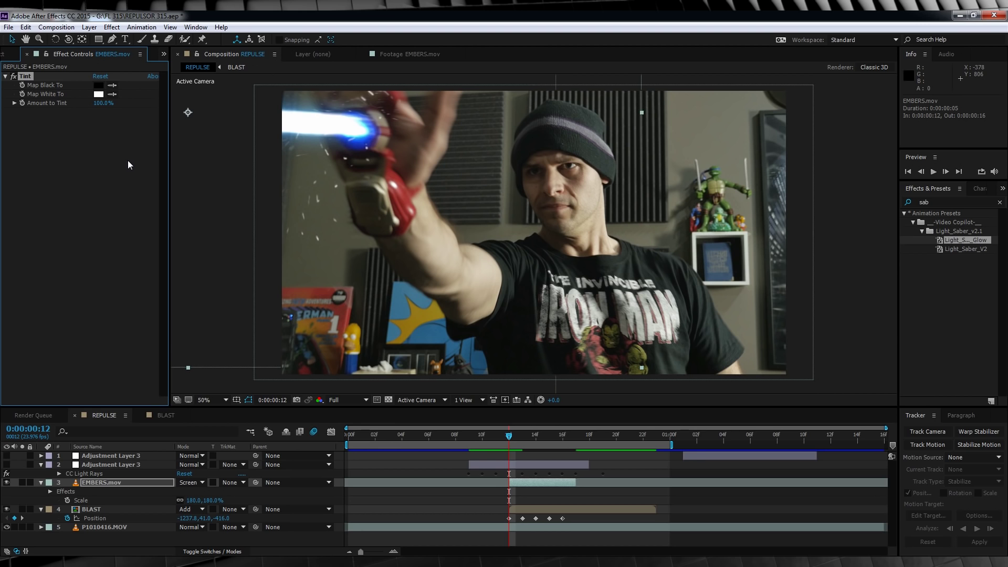
# Add Camera Lens Blur to the embers with a Blur Radius of 2.5
pyautogui.click(112, 28)
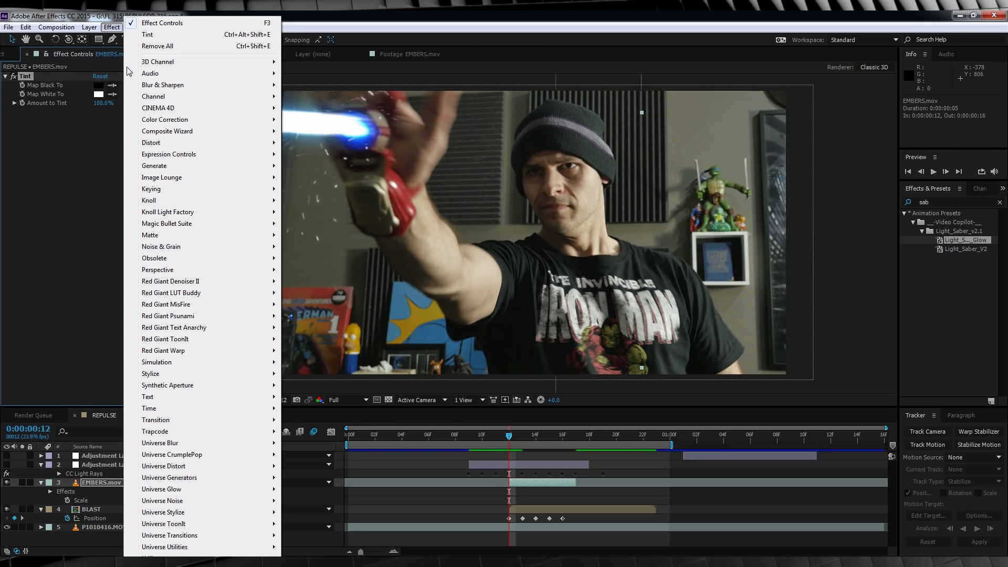
pyautogui.moveTo(153, 86)
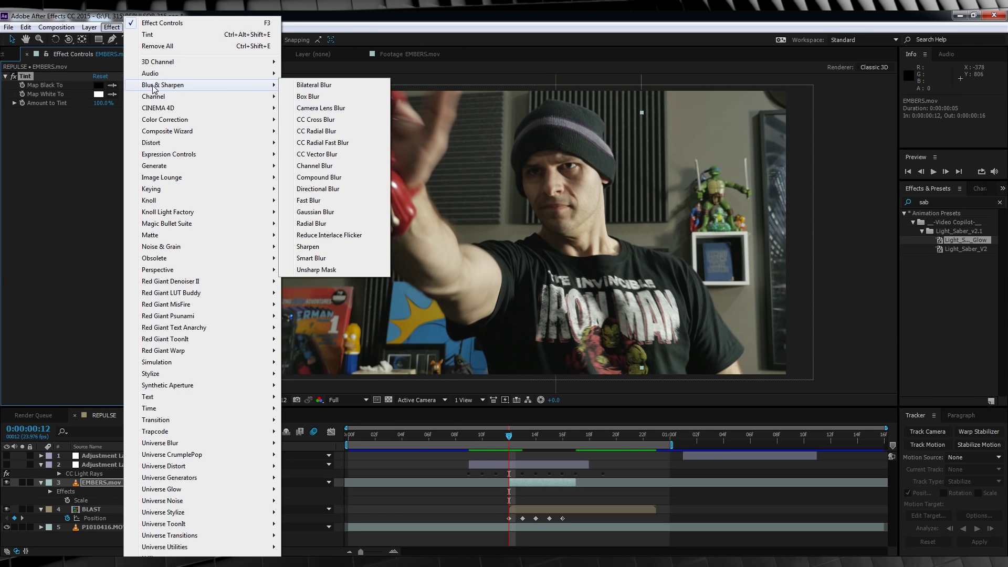
pyautogui.click(312, 108)
pyautogui.click(97, 122)
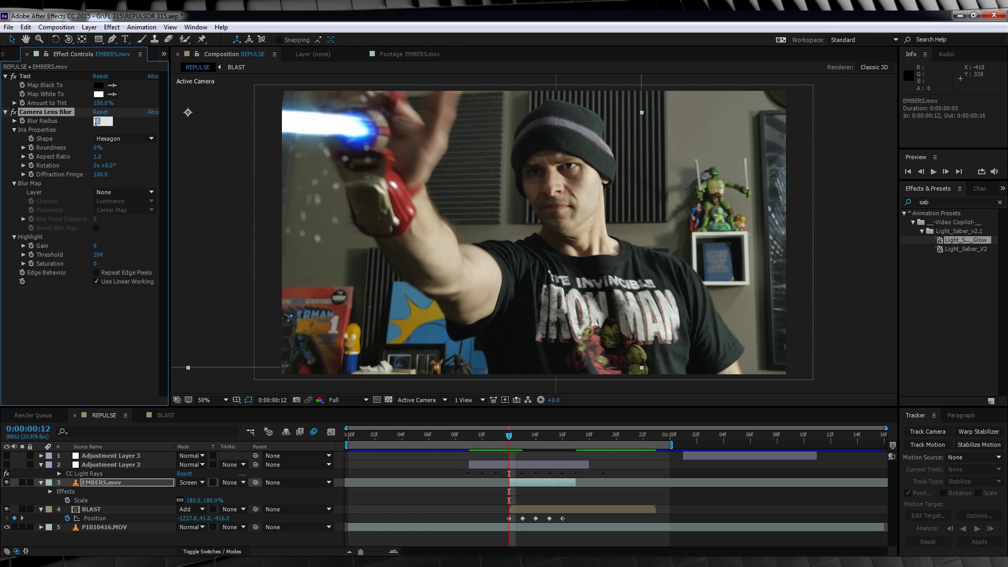
pyautogui.press('Return')
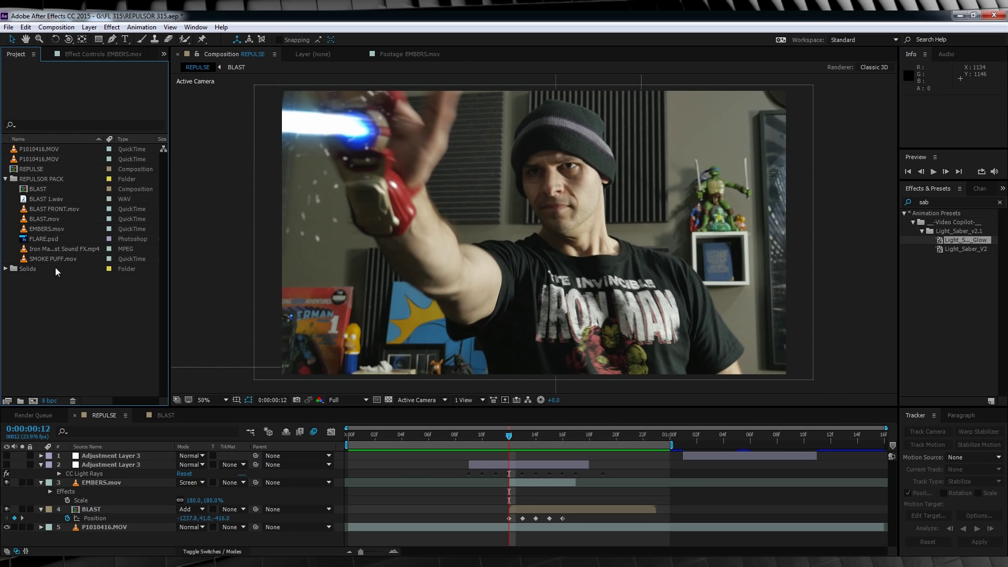
# Place SMOKE PUFF.mov as a layer starting at frame 12 with Add blending
pyautogui.click(47, 259)
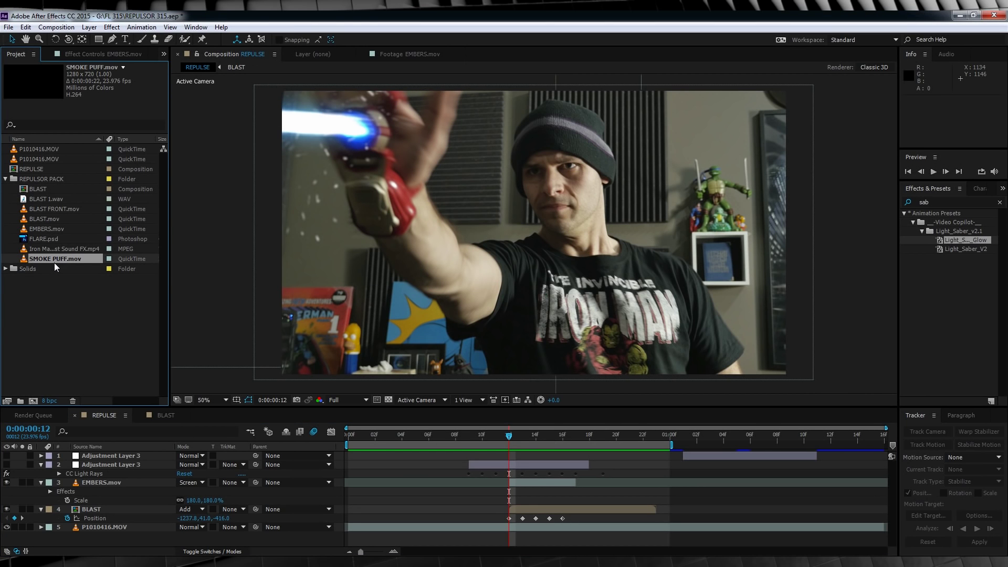
pyautogui.moveTo(54, 262); pyautogui.dragTo(407, 408)
pyautogui.moveTo(51, 259)
pyautogui.mouseDown()
pyautogui.moveTo(119, 391)
pyautogui.moveTo(220, 474)
pyautogui.moveTo(506, 475)
pyautogui.mouseUp()
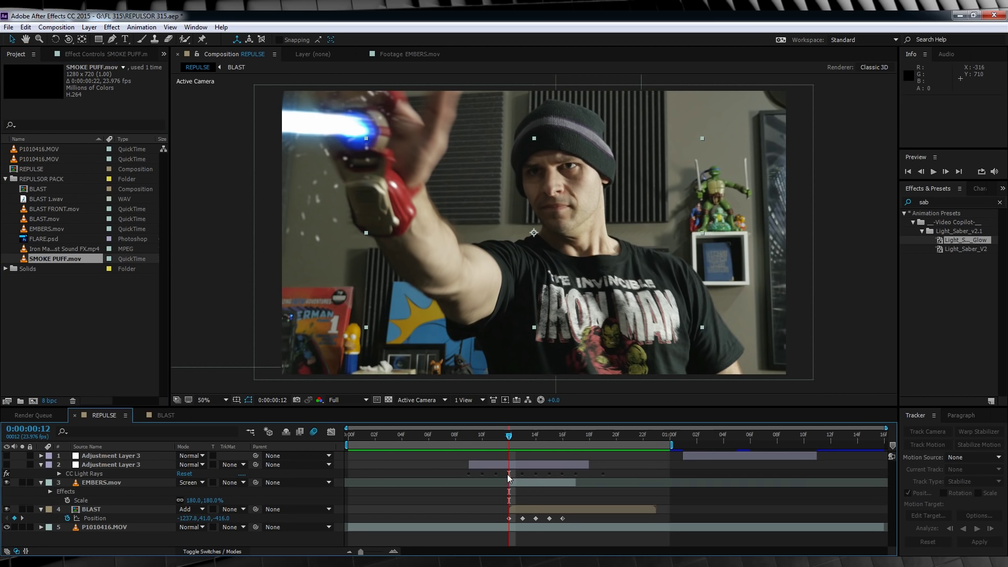
pyautogui.click(196, 482)
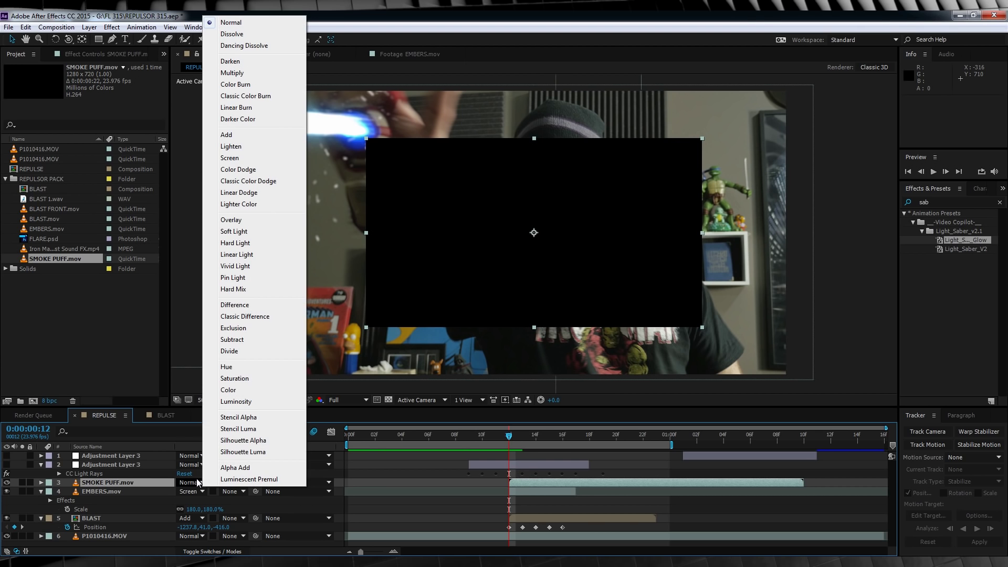
pyautogui.click(232, 138)
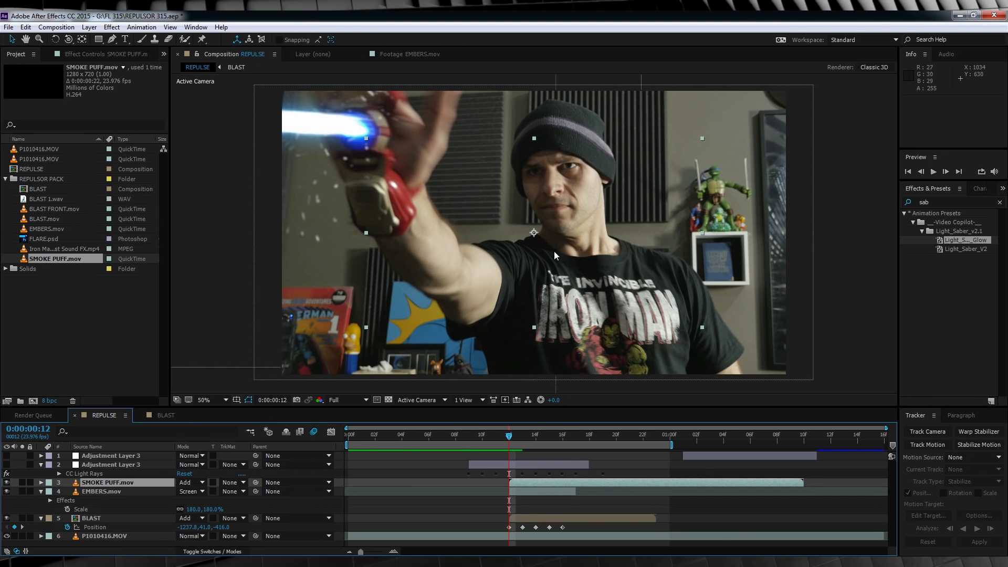
# Move the smoke puff onto the gauntlet, scale it to 126%, and preview the shot
pyautogui.press('pagedown')
pyautogui.press('pagedown')
pyautogui.moveTo(508, 256); pyautogui.dragTo(334, 160)
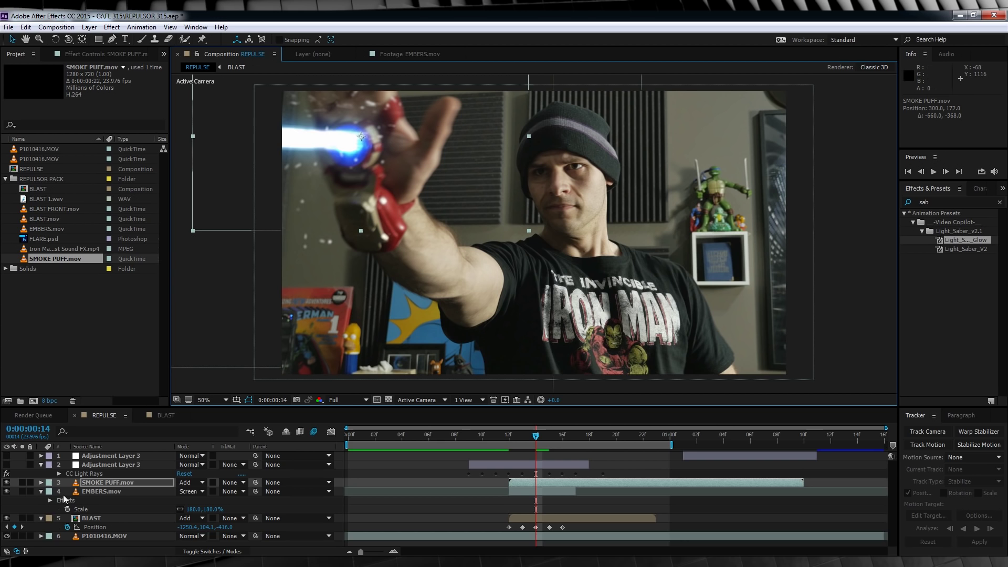
pyautogui.press('s')
pyautogui.moveTo(195, 491); pyautogui.dragTo(226, 492)
pyautogui.press('space')
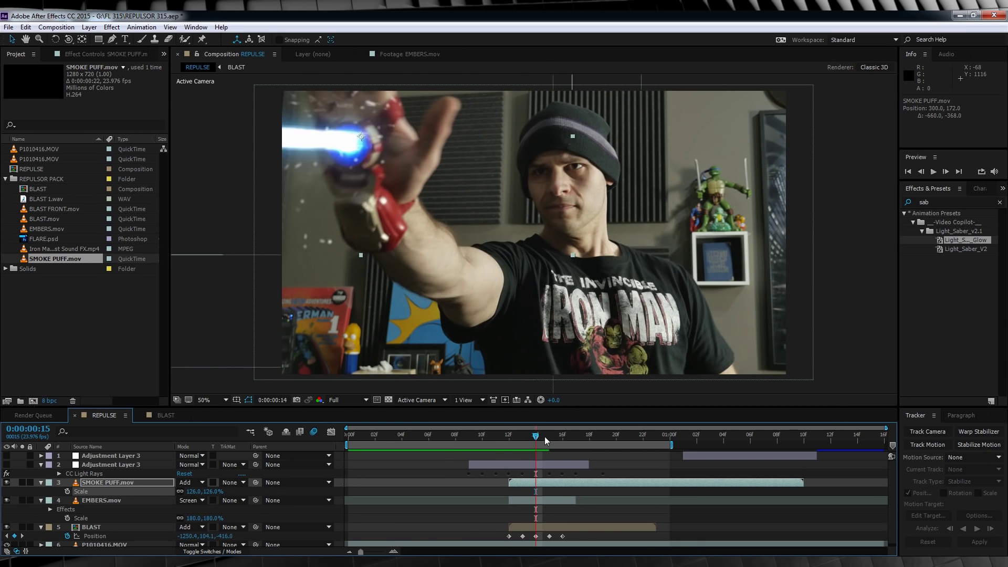
pyautogui.click(462, 435)
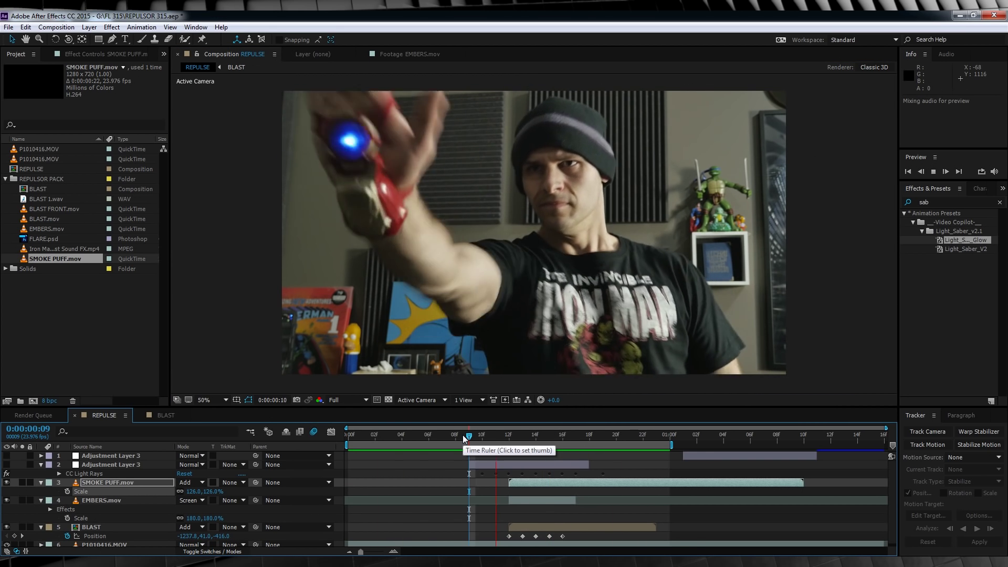
# Inspect FLARE.psd in its own viewer zoomed to fit, then return to REPULSE
pyautogui.click(130, 380)
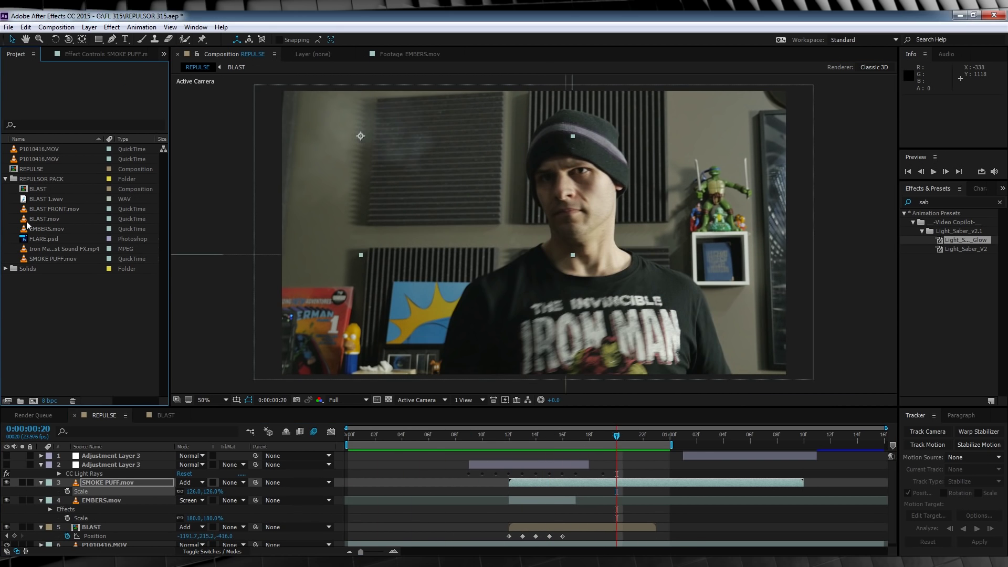
pyautogui.click(46, 238)
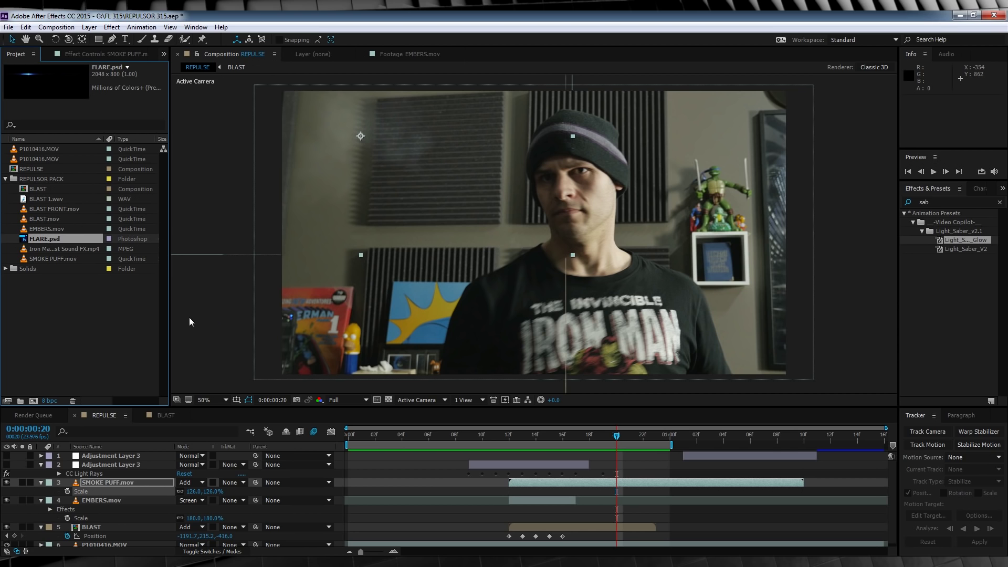
pyautogui.doubleClick(24, 241)
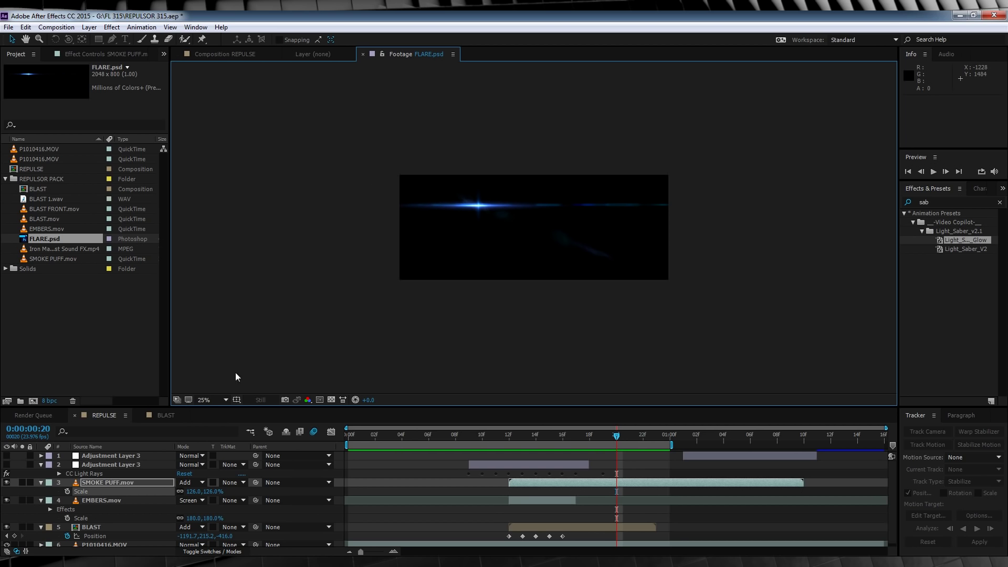
pyautogui.click(219, 400)
pyautogui.click(234, 223)
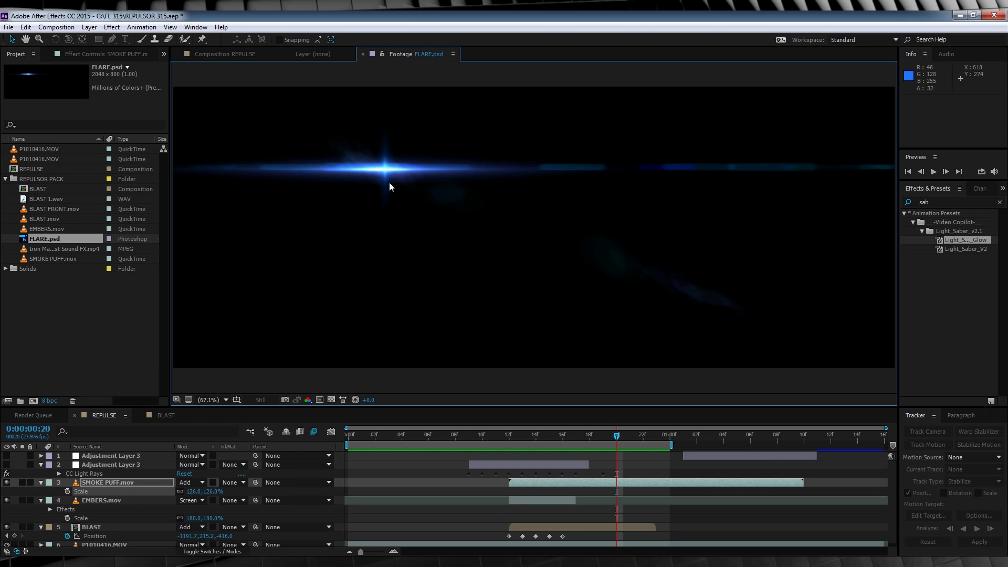
pyautogui.click(221, 54)
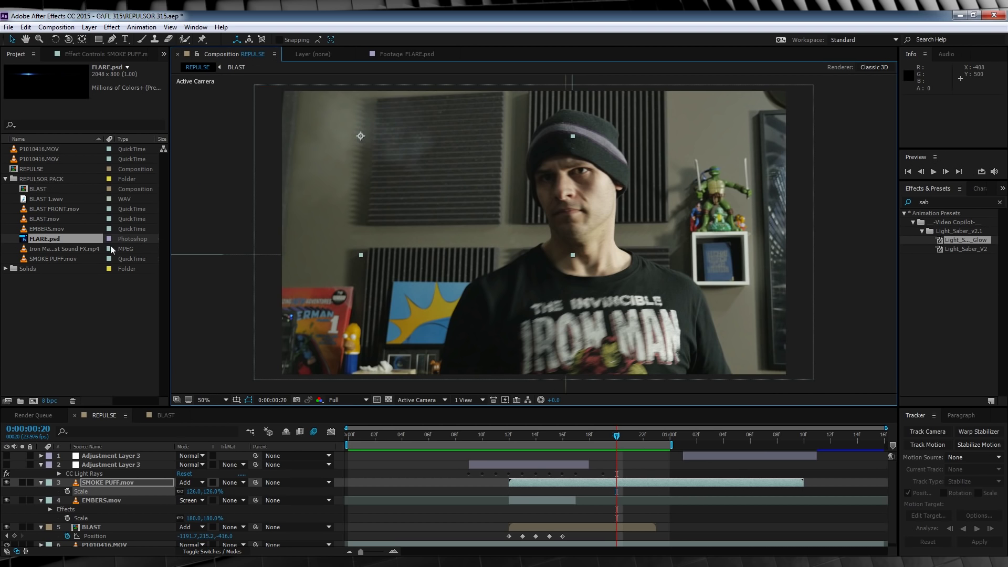
pyautogui.click(45, 240)
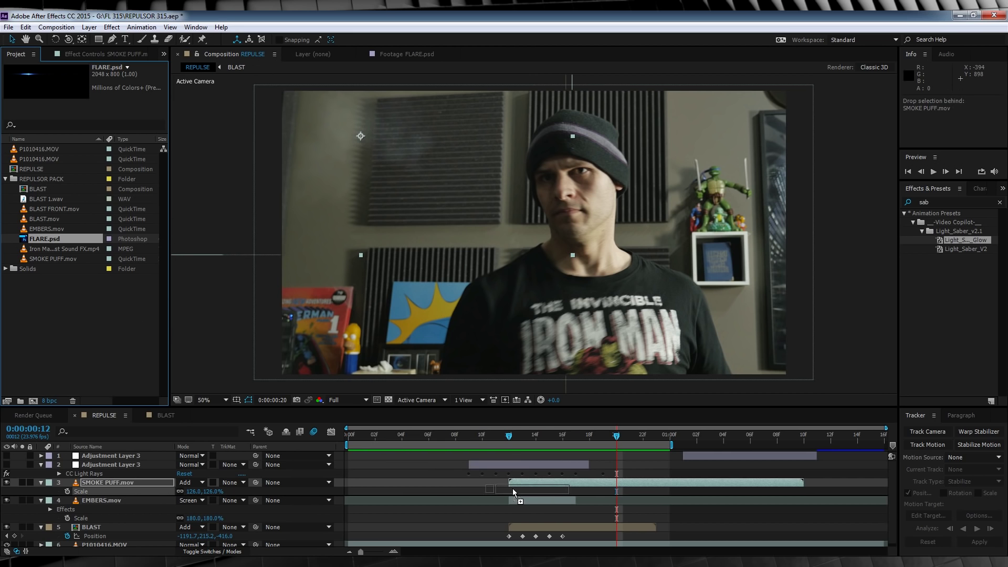
# Add FLARE.psd at frame 12 in Add mode, moved onto the blast and scaled to 112%
pyautogui.moveTo(513, 492); pyautogui.dragTo(512, 492)
pyautogui.click(199, 498)
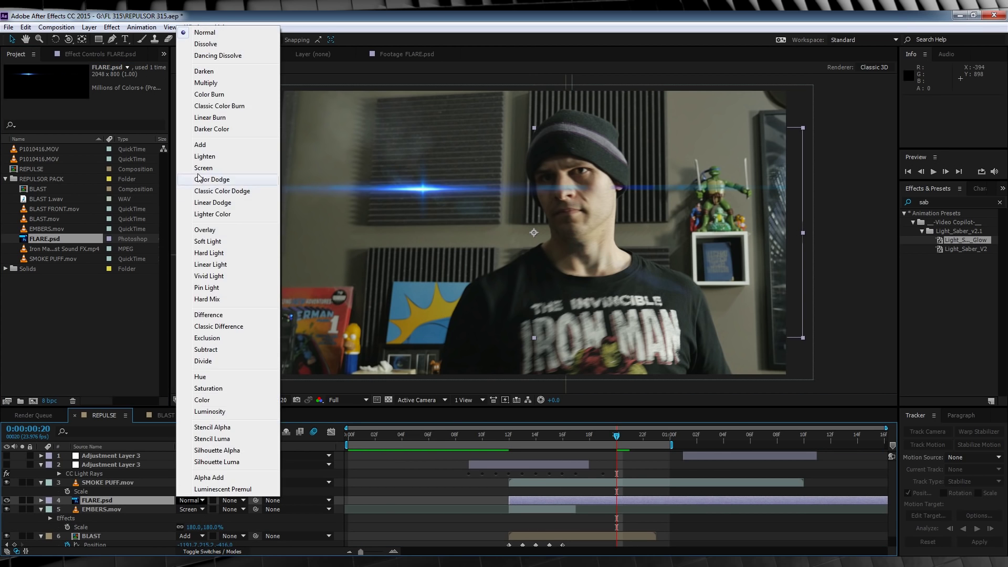
pyautogui.click(204, 146)
pyautogui.click(504, 439)
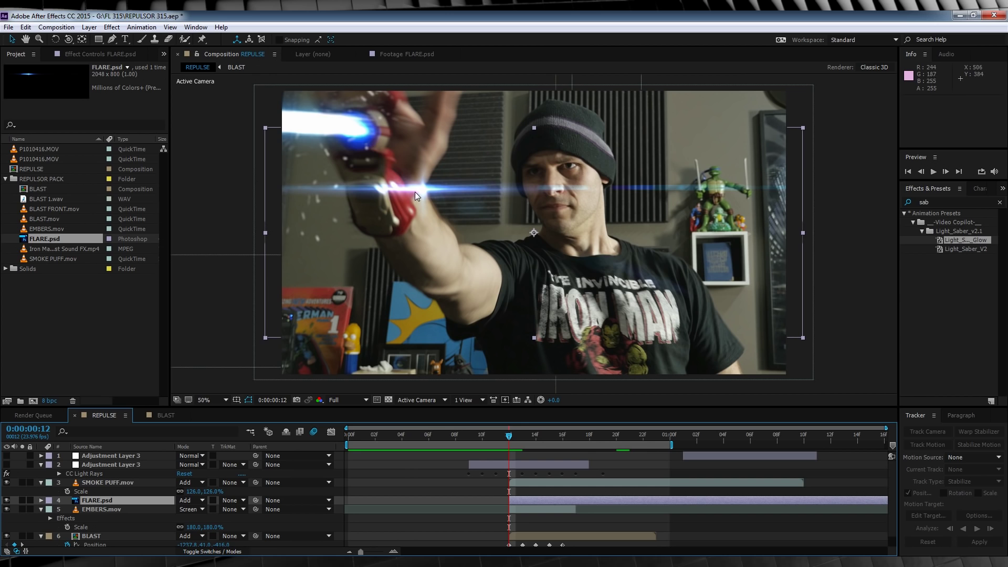
pyautogui.moveTo(415, 192); pyautogui.dragTo(351, 128)
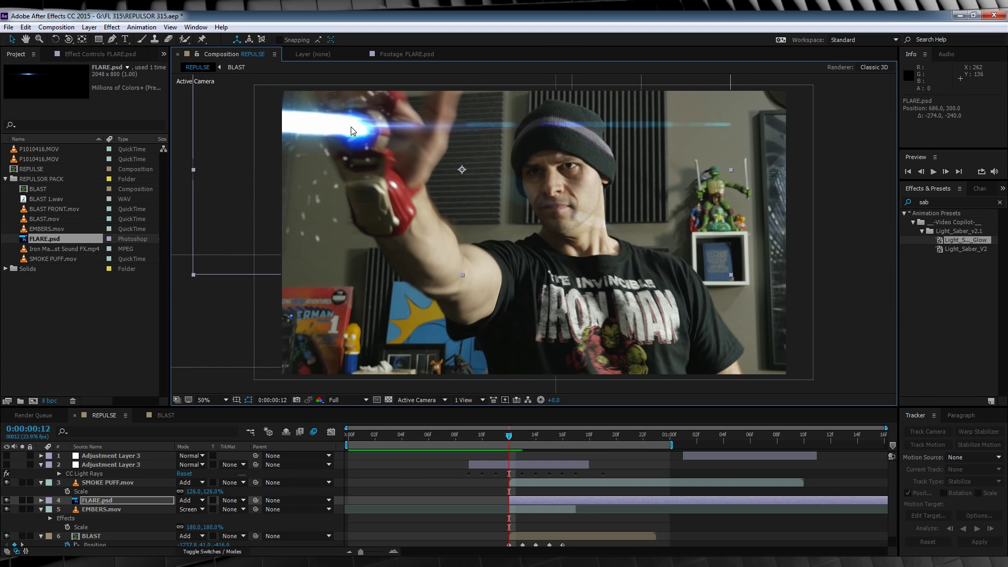
pyautogui.press('s')
pyautogui.moveTo(195, 510); pyautogui.dragTo(213, 510)
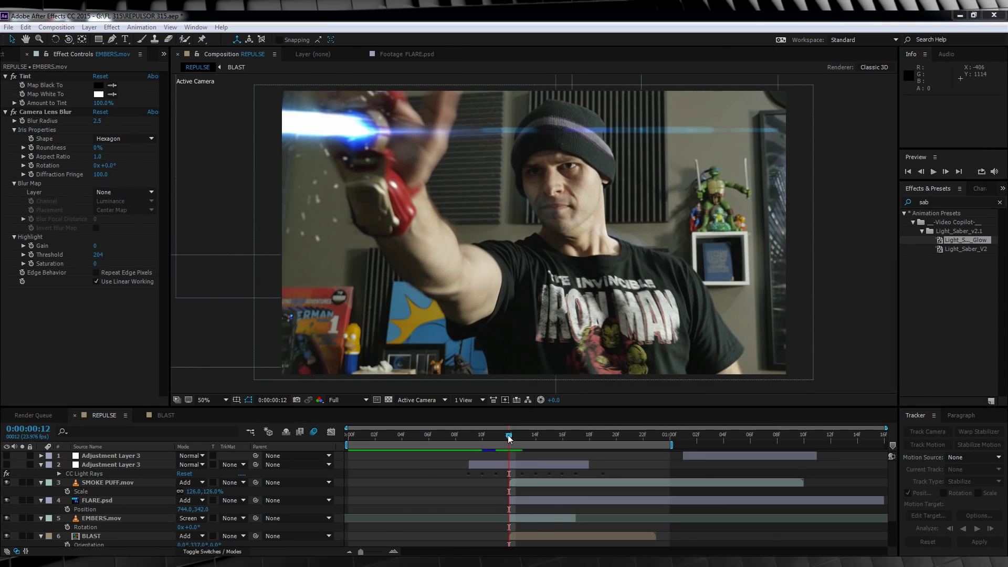
# Cut the flare layer off at frame 15 and re-enable the CC Light Rays adjustment layer
pyautogui.moveTo(508, 439); pyautogui.dragTo(550, 439)
pyautogui.click(579, 505)
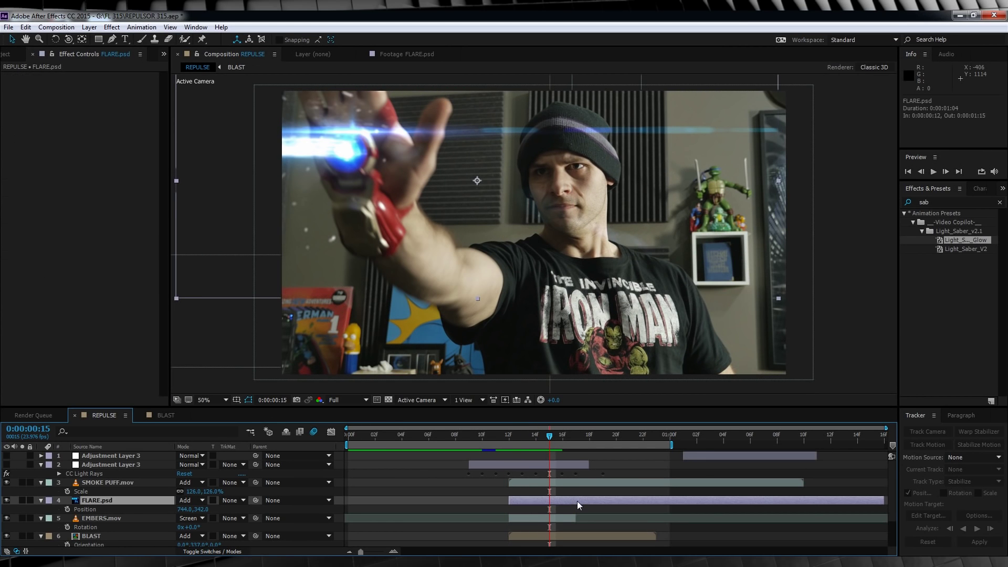
pyautogui.hotkey('ctrl', 'shift', 'd')
pyautogui.press('Delete')
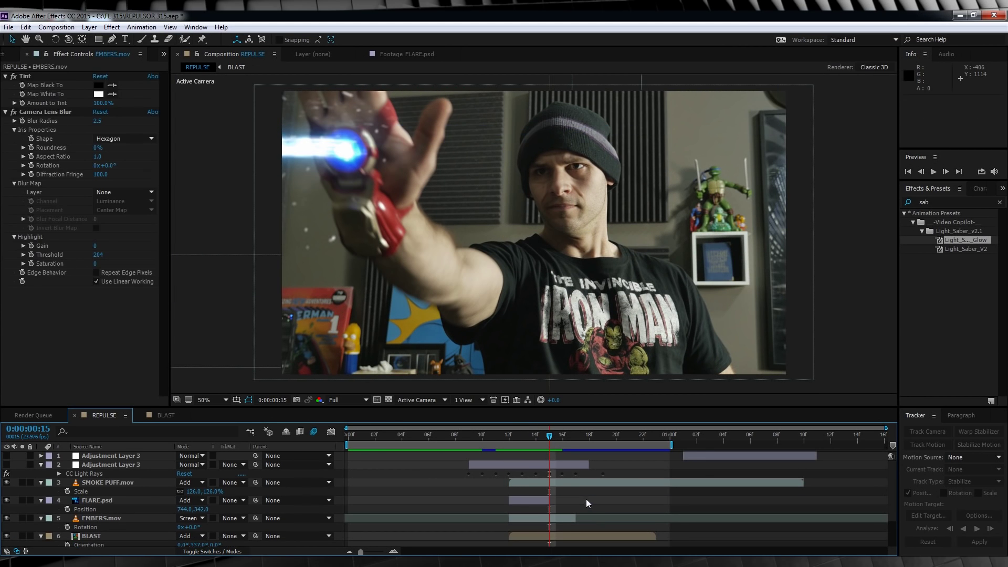
pyautogui.click(508, 436)
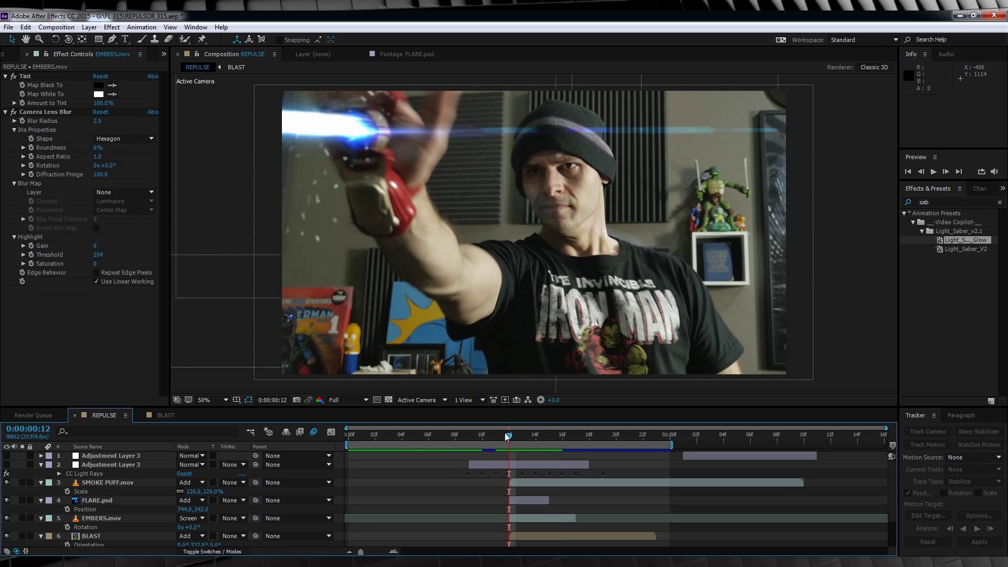
pyautogui.click(7, 465)
pyautogui.press('space')
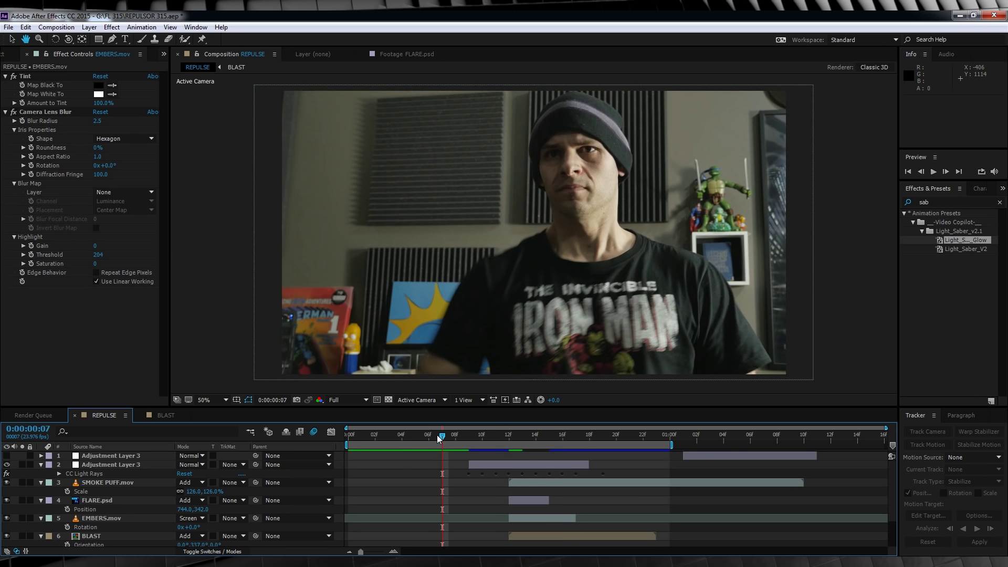